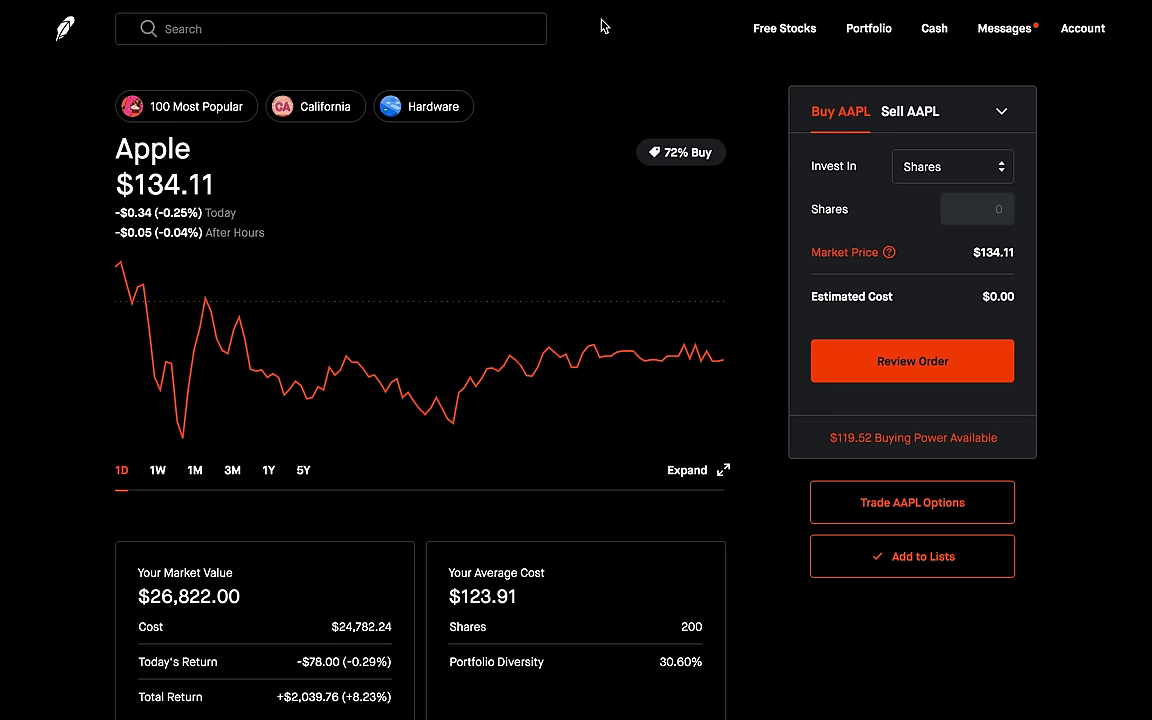
# Search for fb, go to the Facebook stock page and open its options chain.
pyautogui.click(495, 23)
pyautogui.write('fb')
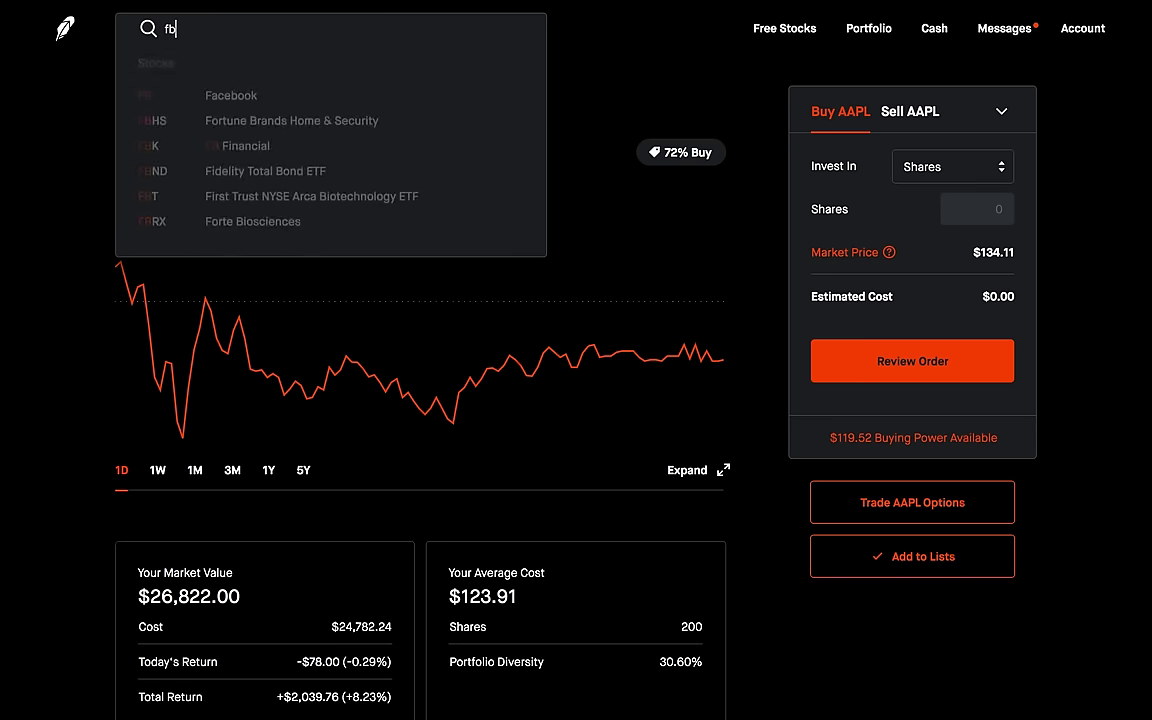
pyautogui.click(420, 104)
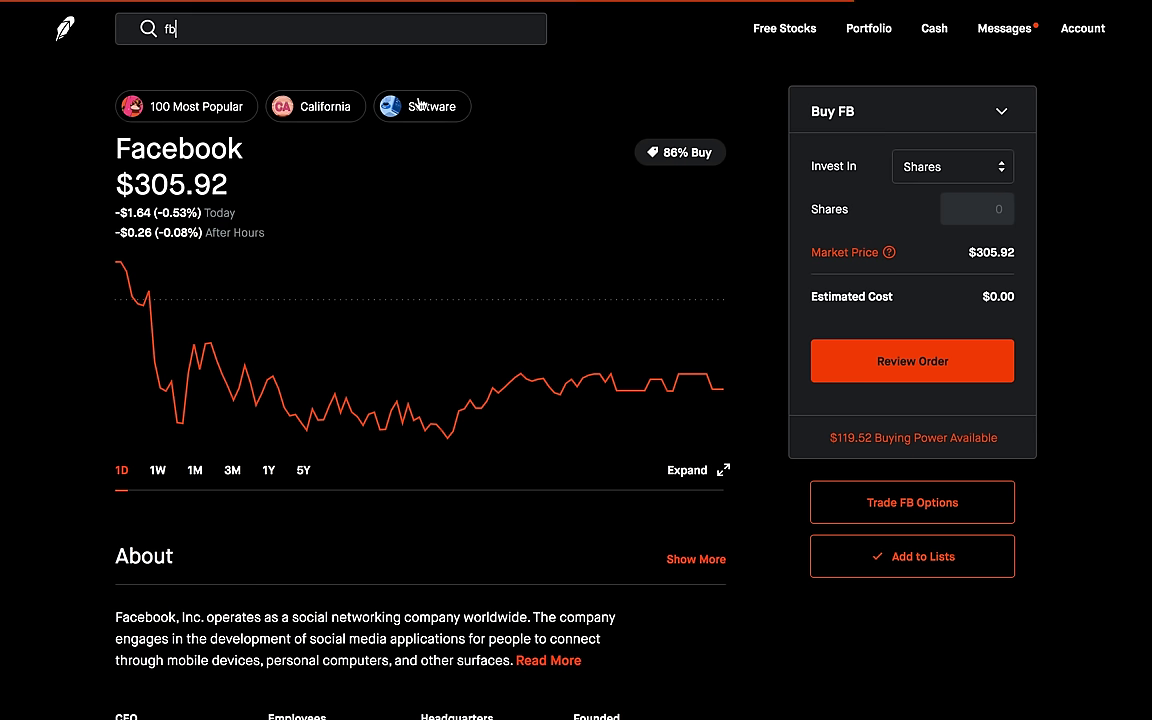
pyautogui.scroll(-15, 617, 163)
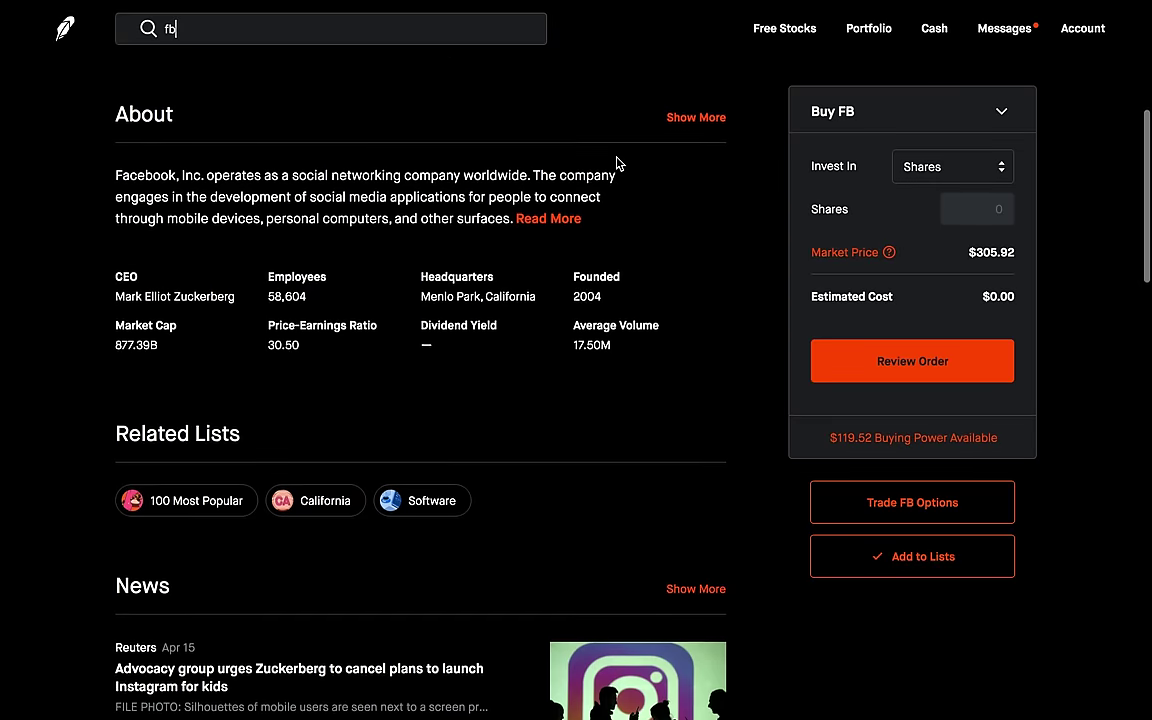
pyautogui.scroll(15, 617, 163)
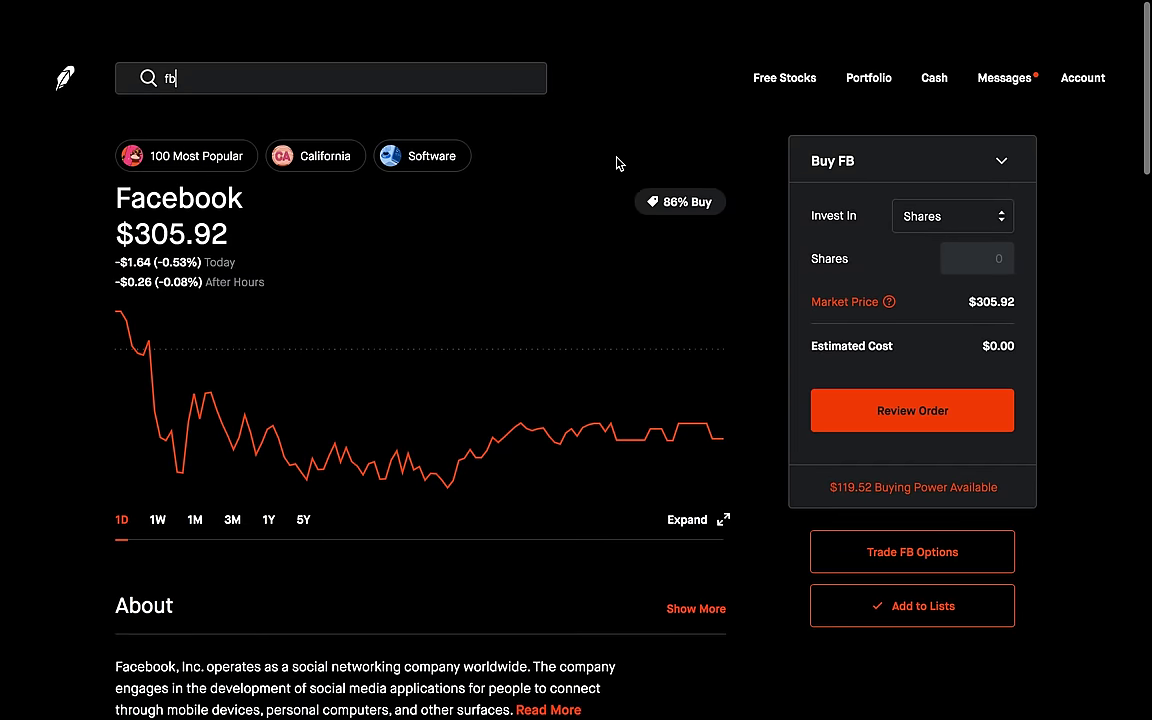
pyautogui.scroll(-1, 617, 163)
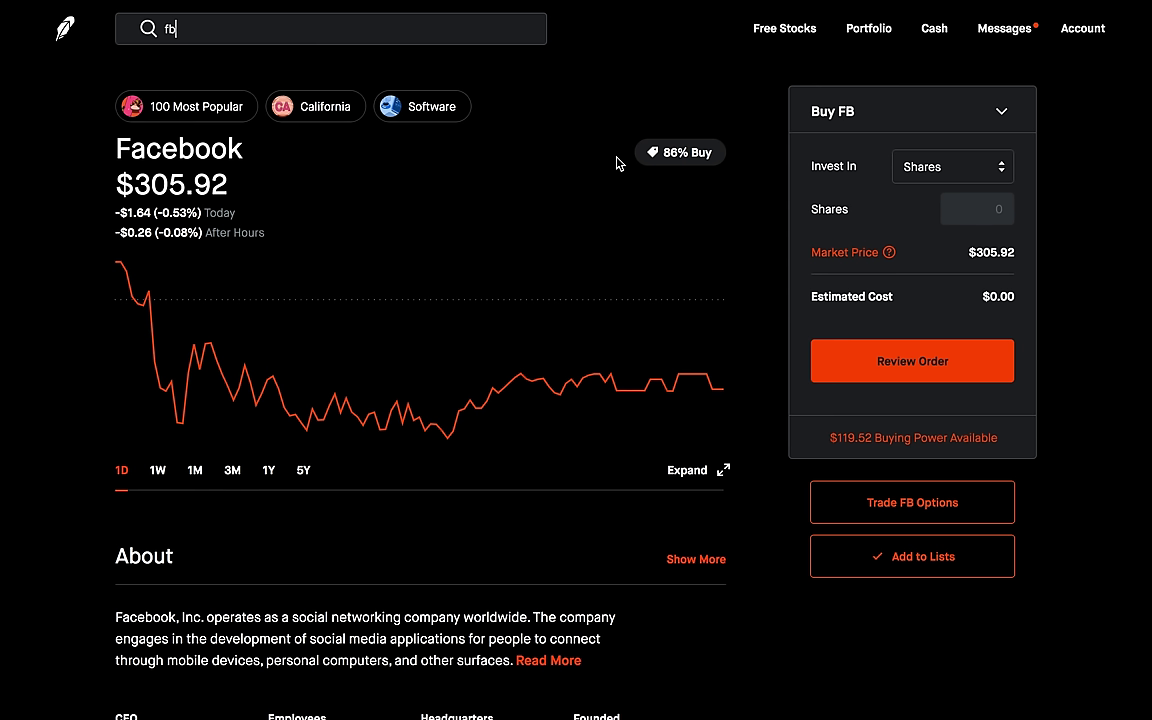
pyautogui.click(906, 518)
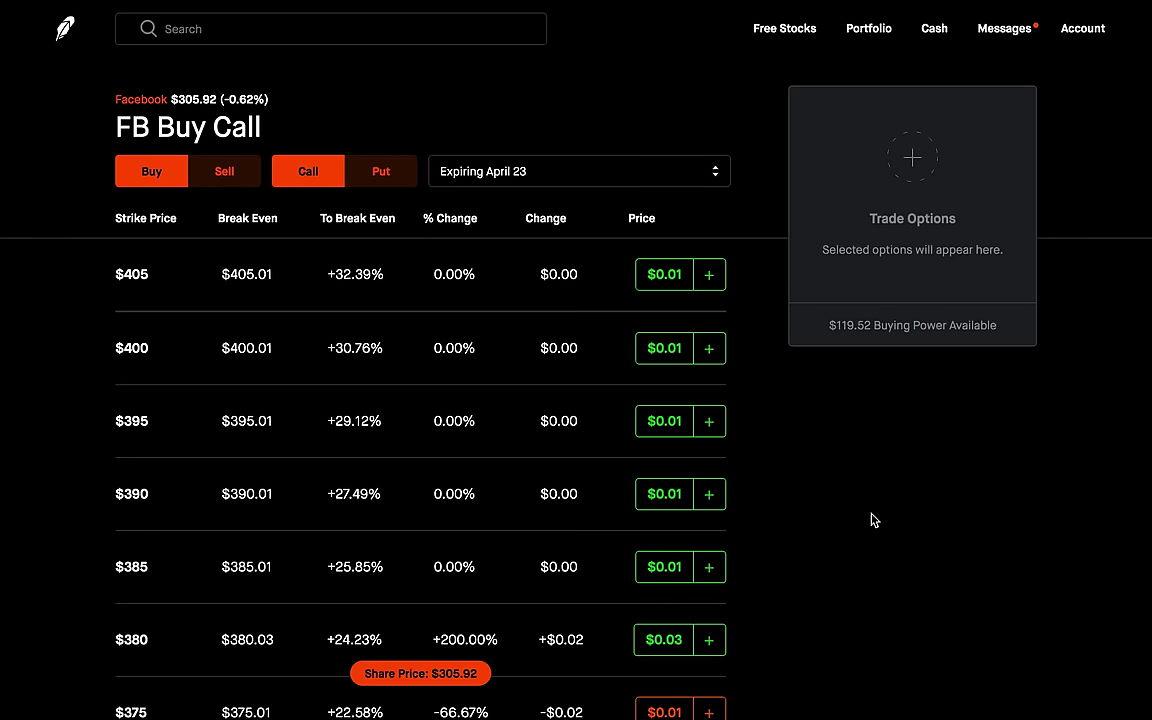
# Add the $305 and $307.5 calls expiring April 23 to the trade as buy legs.
pyautogui.click(444, 674)
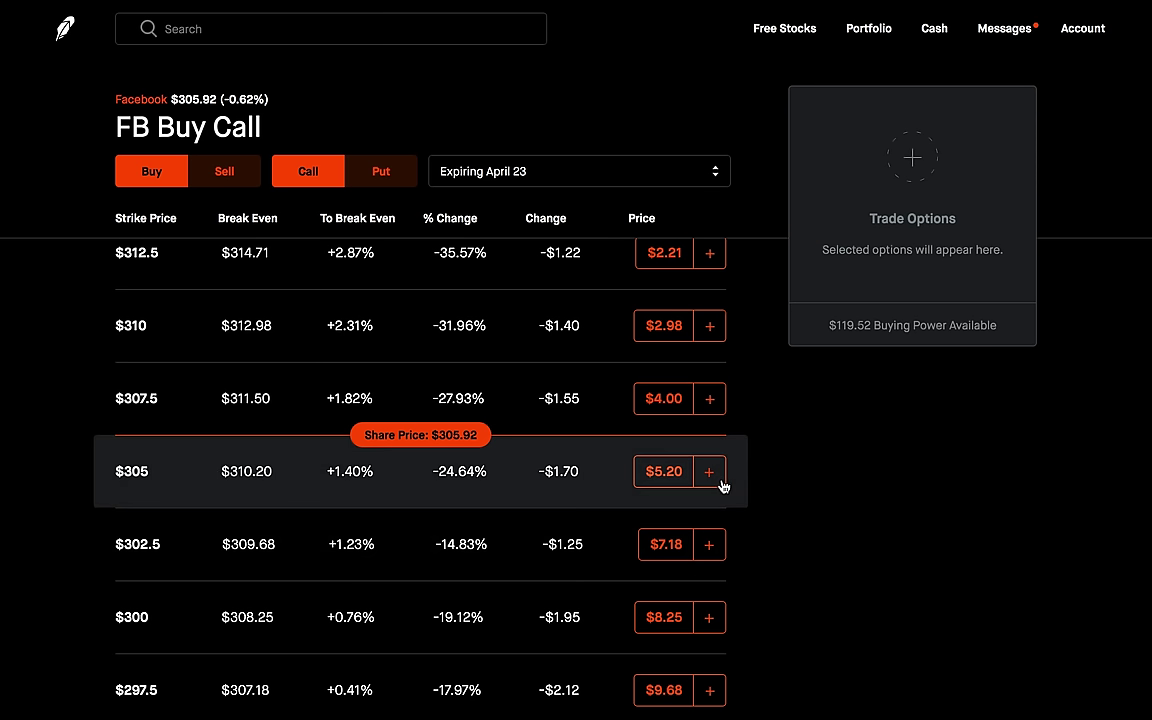
pyautogui.click(722, 482)
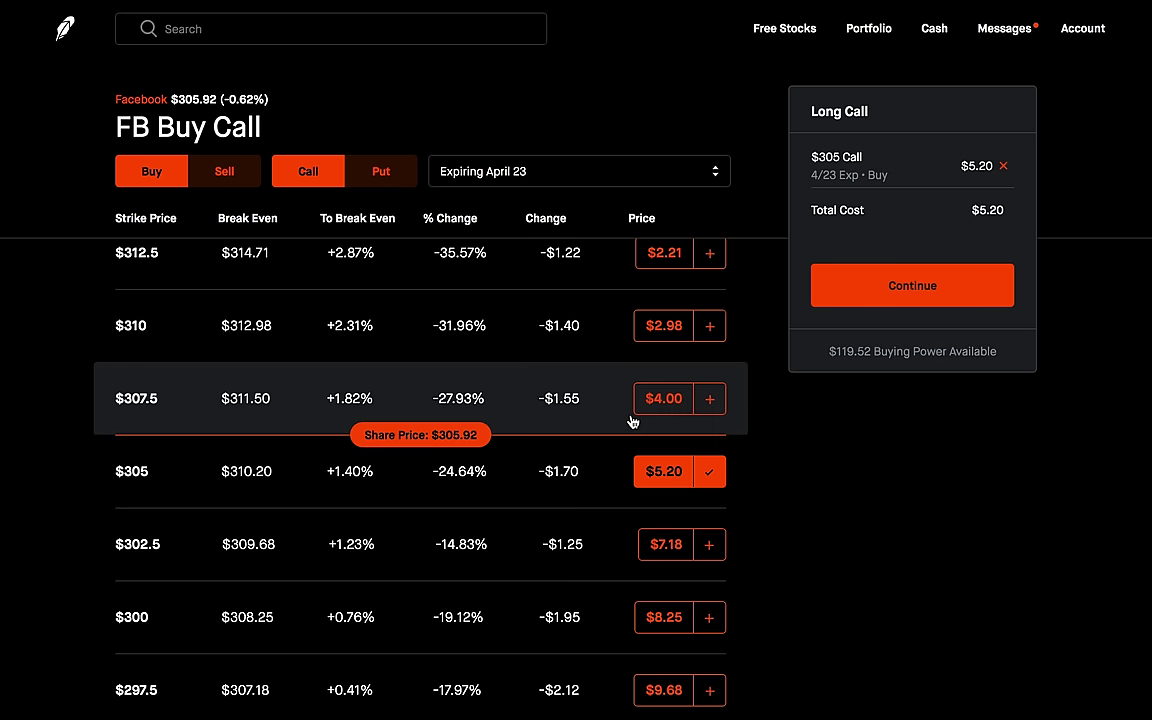
pyautogui.click(710, 398)
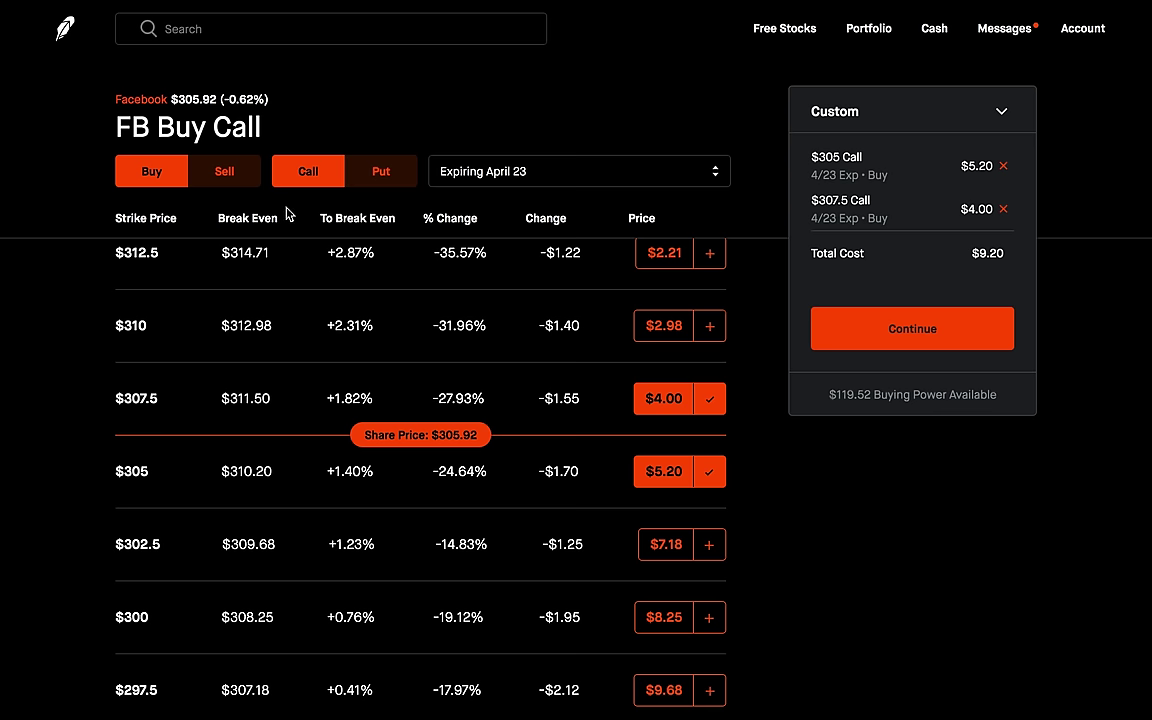
# Add the $302.5 and $310 calls expiring April 23 to the trade as sell legs.
pyautogui.click(230, 184)
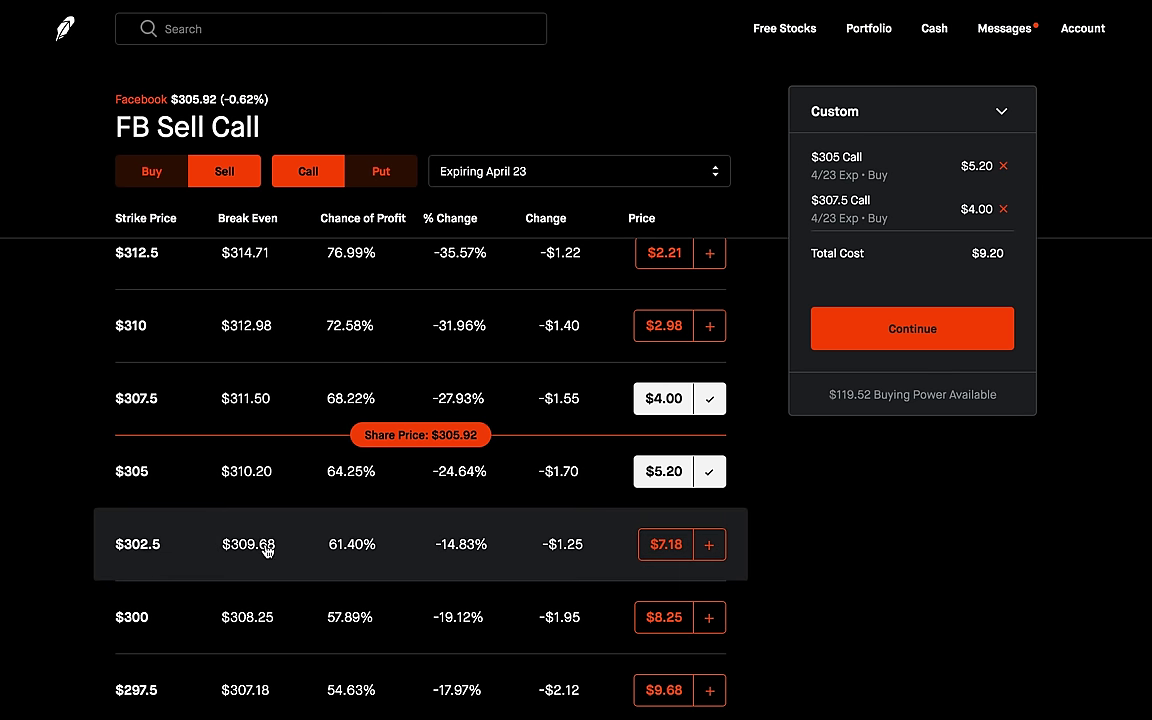
pyautogui.click(709, 544)
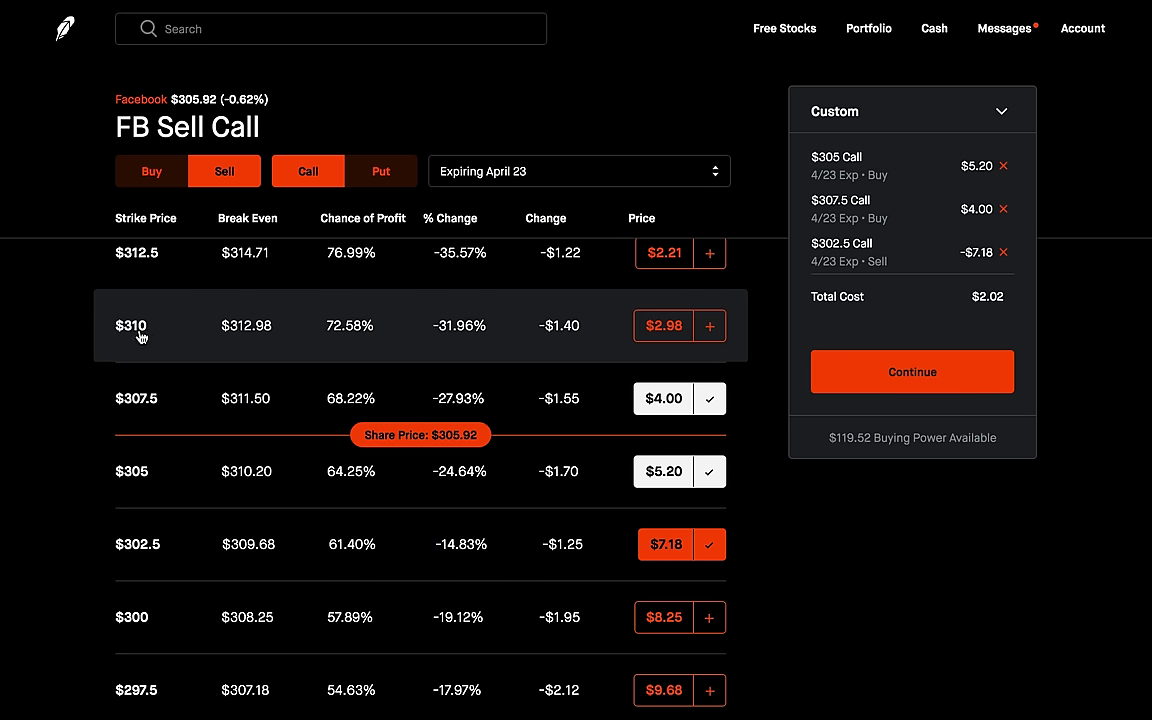
pyautogui.click(712, 334)
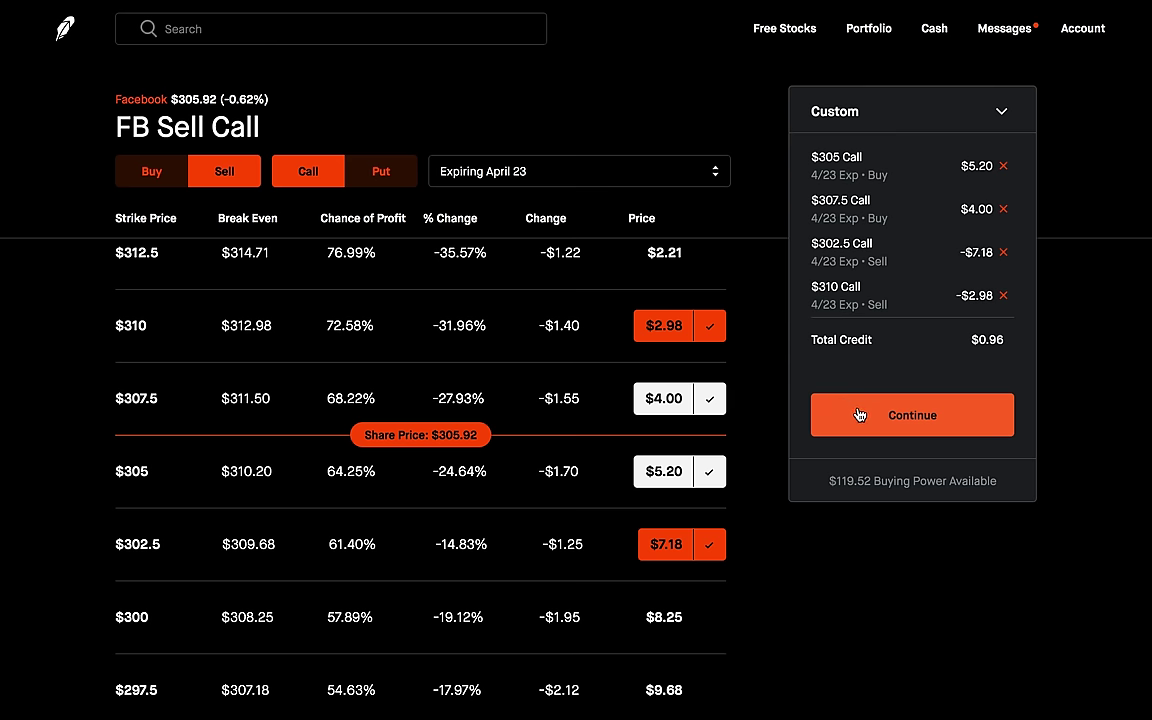
# Continue with the four-leg custom trade, set it to 1 contract and request the order review.
pyautogui.click(818, 414)
pyautogui.click(990, 164)
pyautogui.write('1')
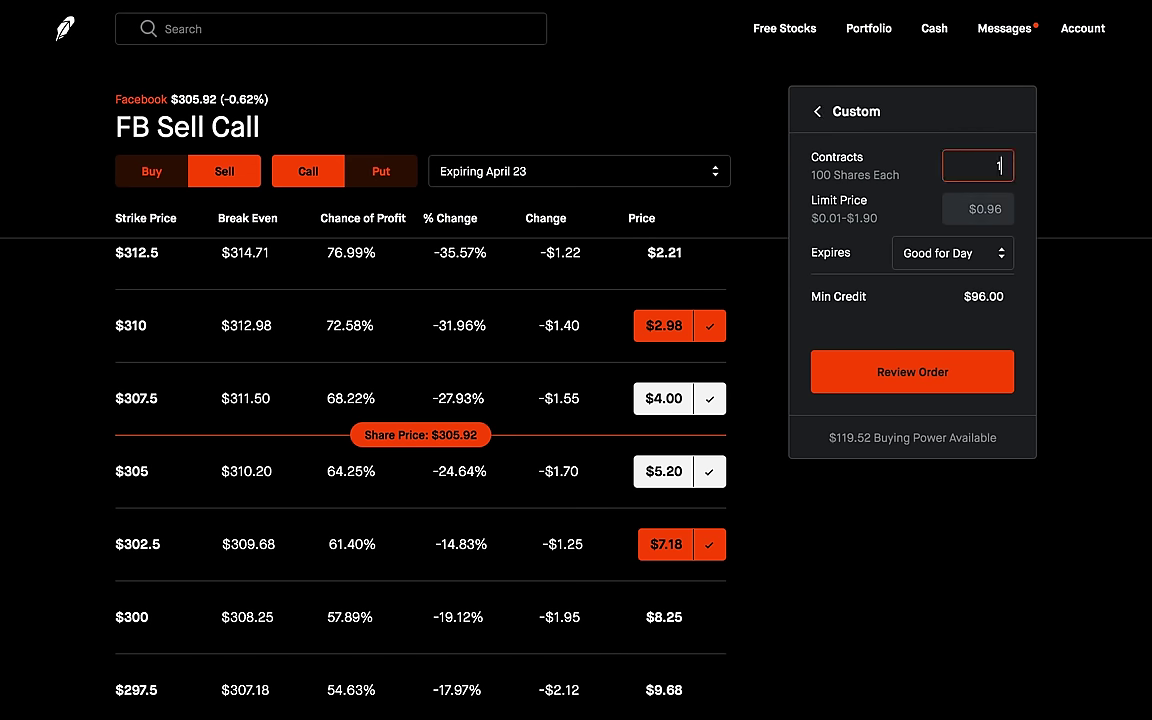
pyautogui.click(922, 386)
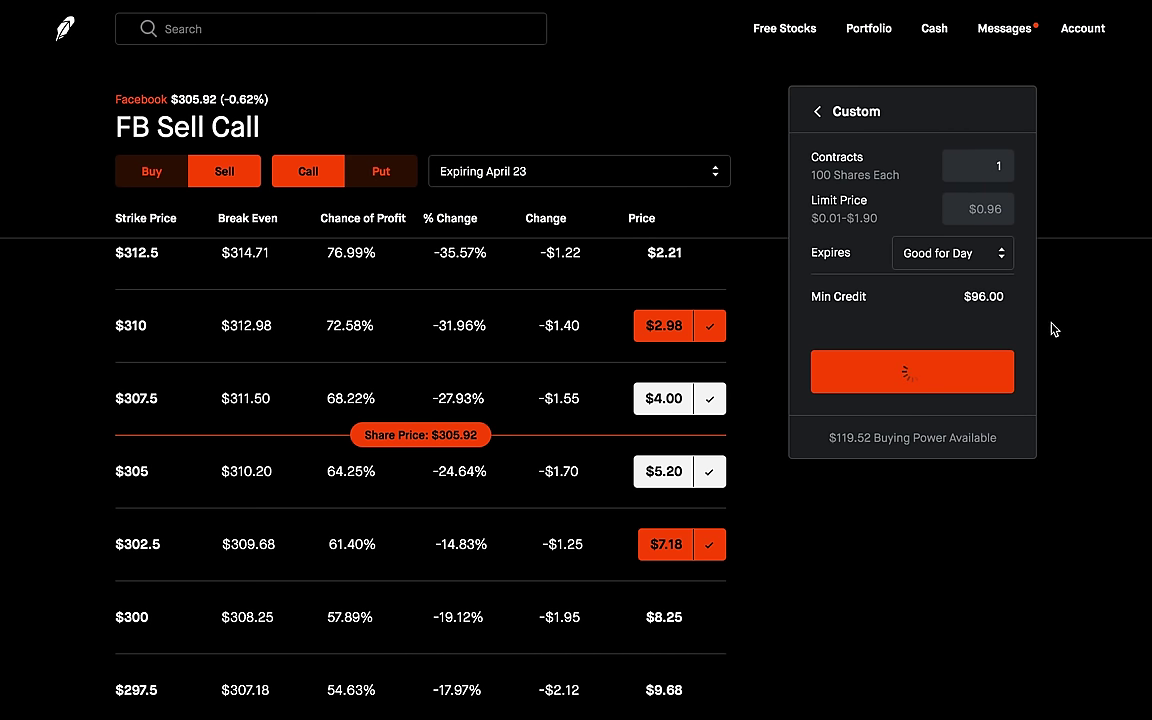
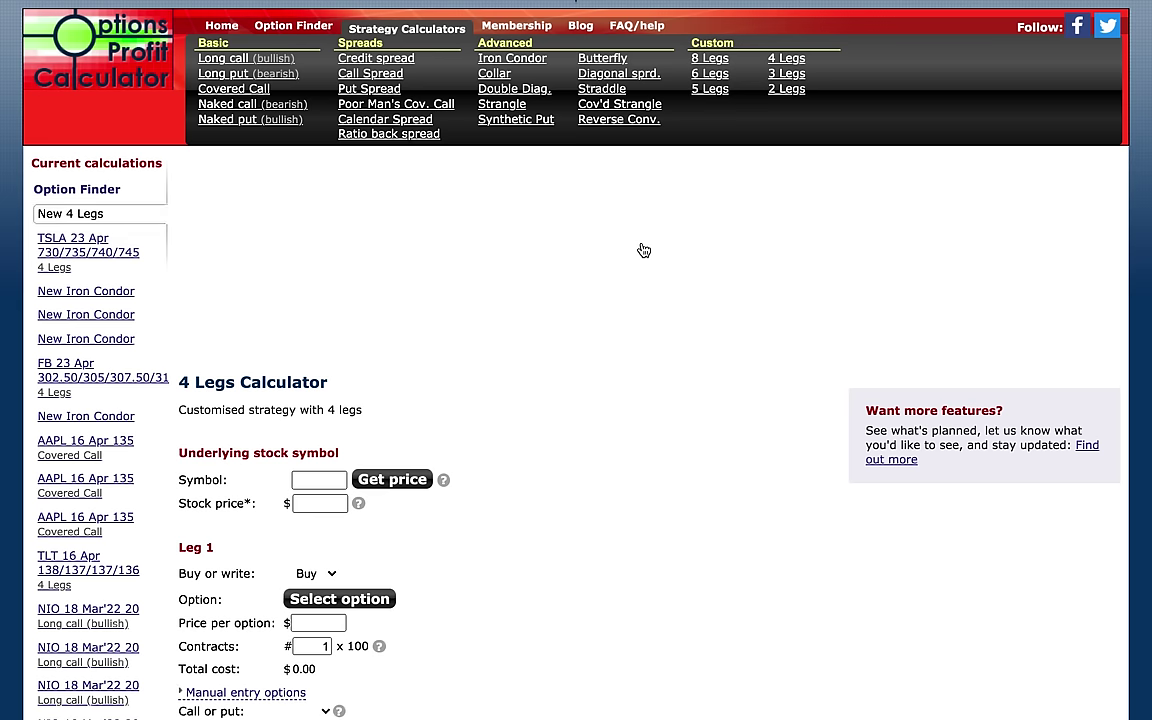
# Switch to the Options Profit Calculator's 4 Legs Calculator, enter the symbol fb and fetch its stock price.
pyautogui.scroll(-3, 644, 250)
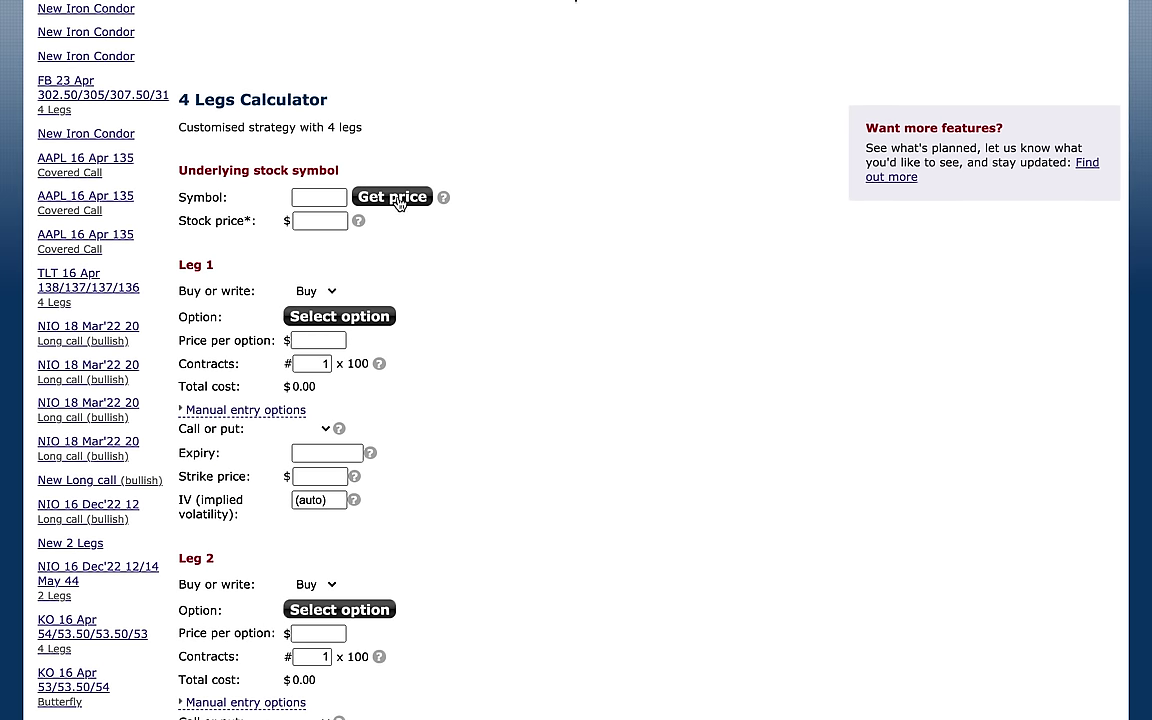
pyautogui.click(321, 197)
pyautogui.write('fb')
pyautogui.click(385, 198)
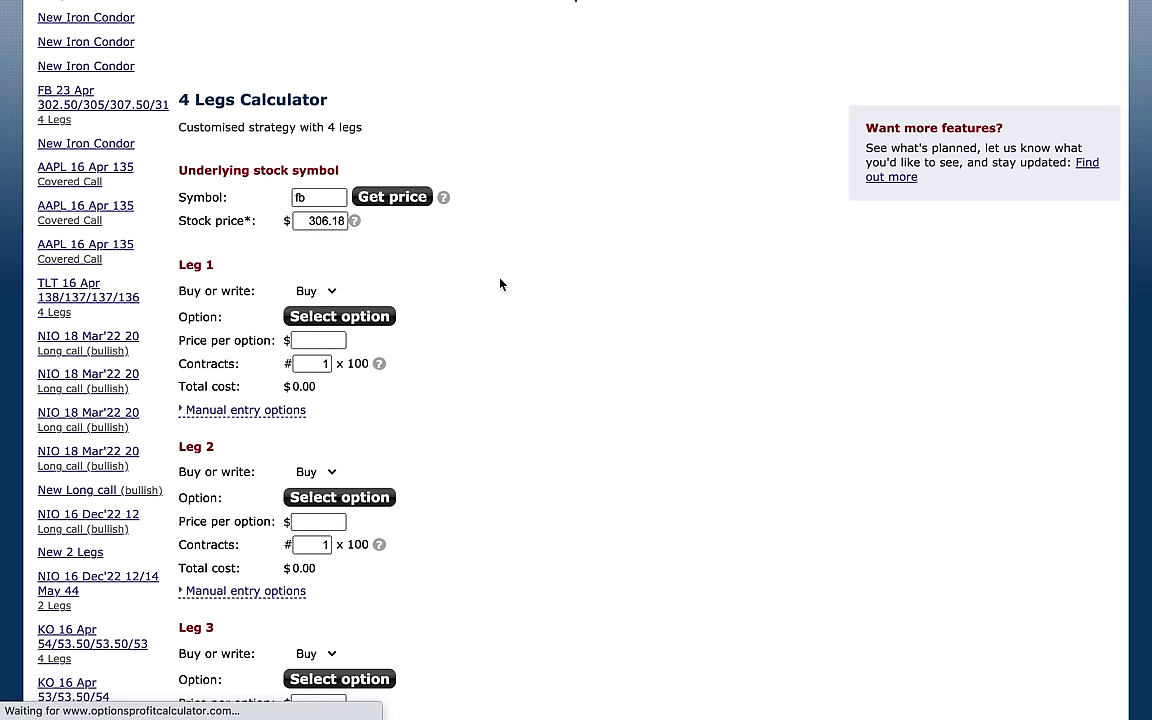
# Set Leg 1 to write the 23rd Apr $302.50 call at 7.18.
pyautogui.scroll(-2, 500, 285)
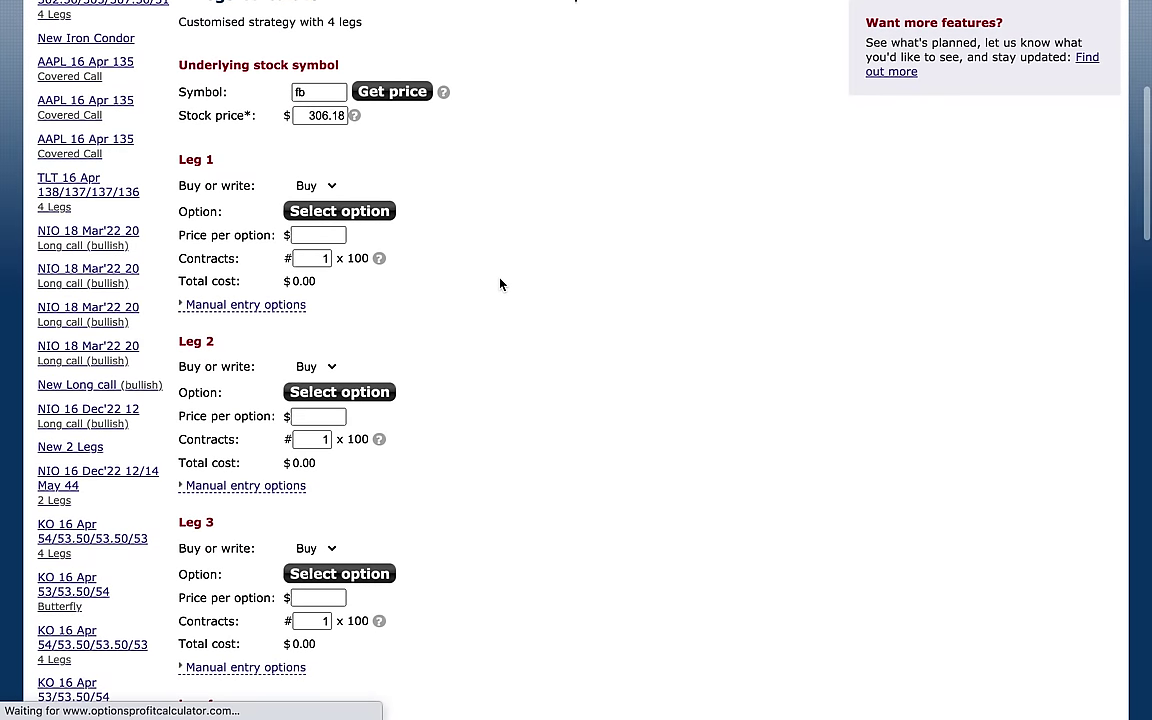
pyautogui.click(322, 187)
pyautogui.click(316, 201)
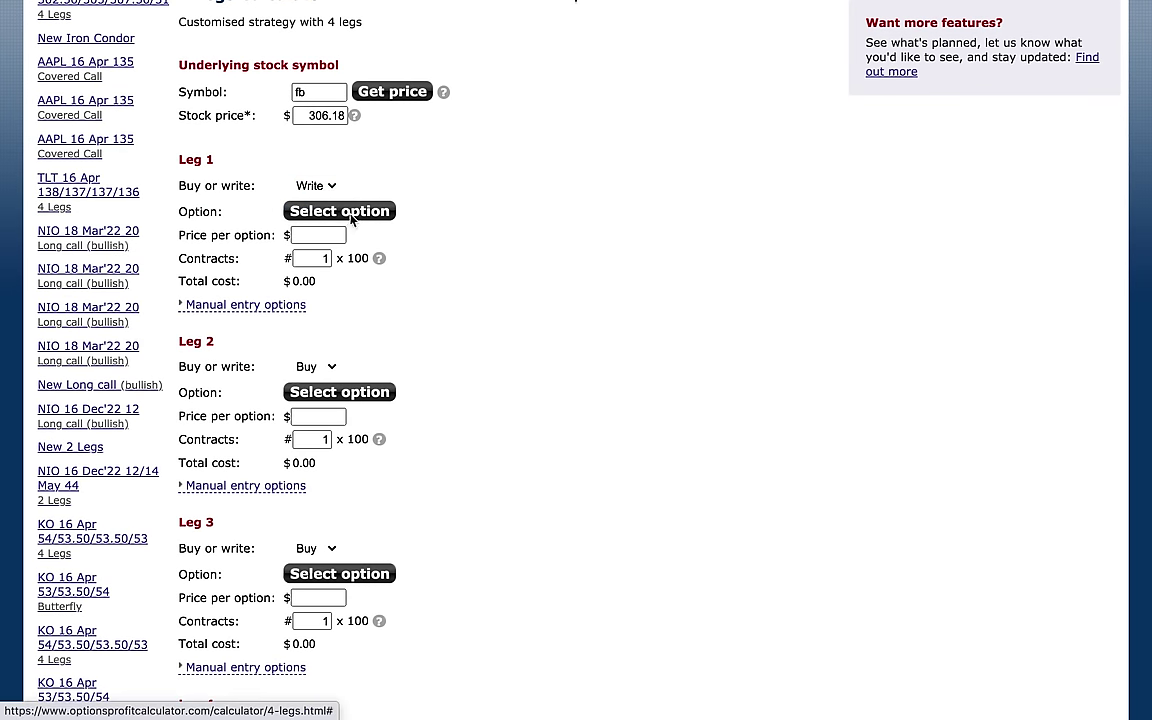
pyautogui.click(350, 214)
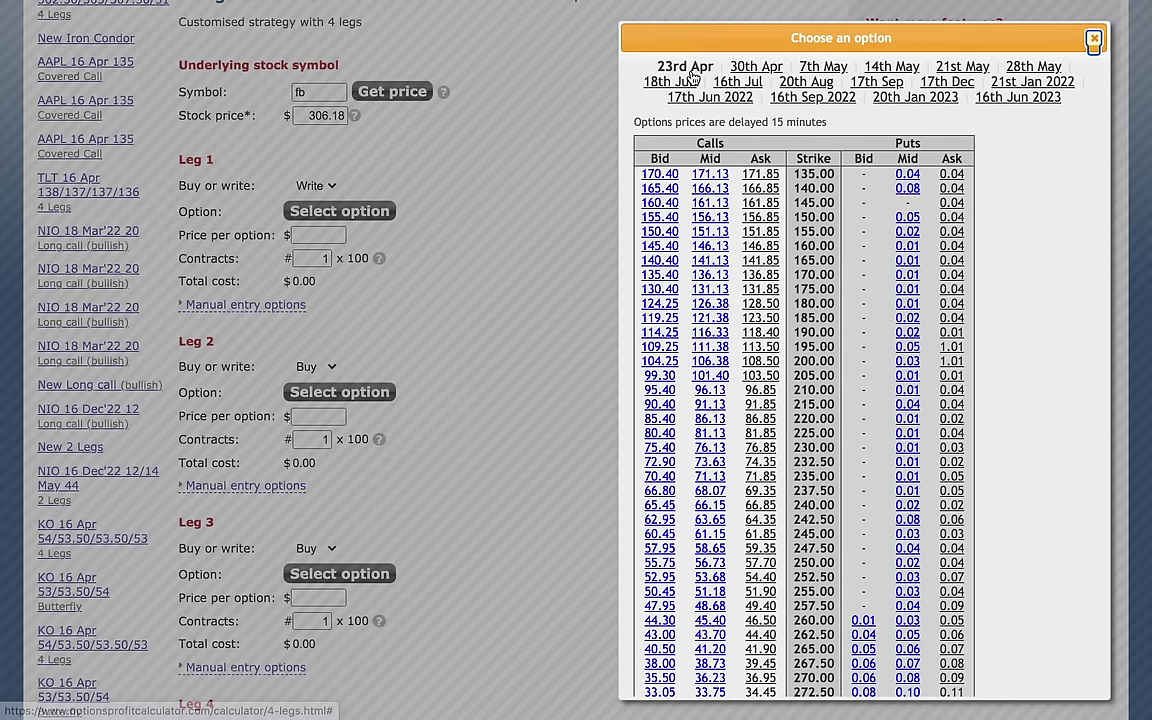
pyautogui.scroll(-3, 800, 335)
pyautogui.scroll(-3, 815, 345)
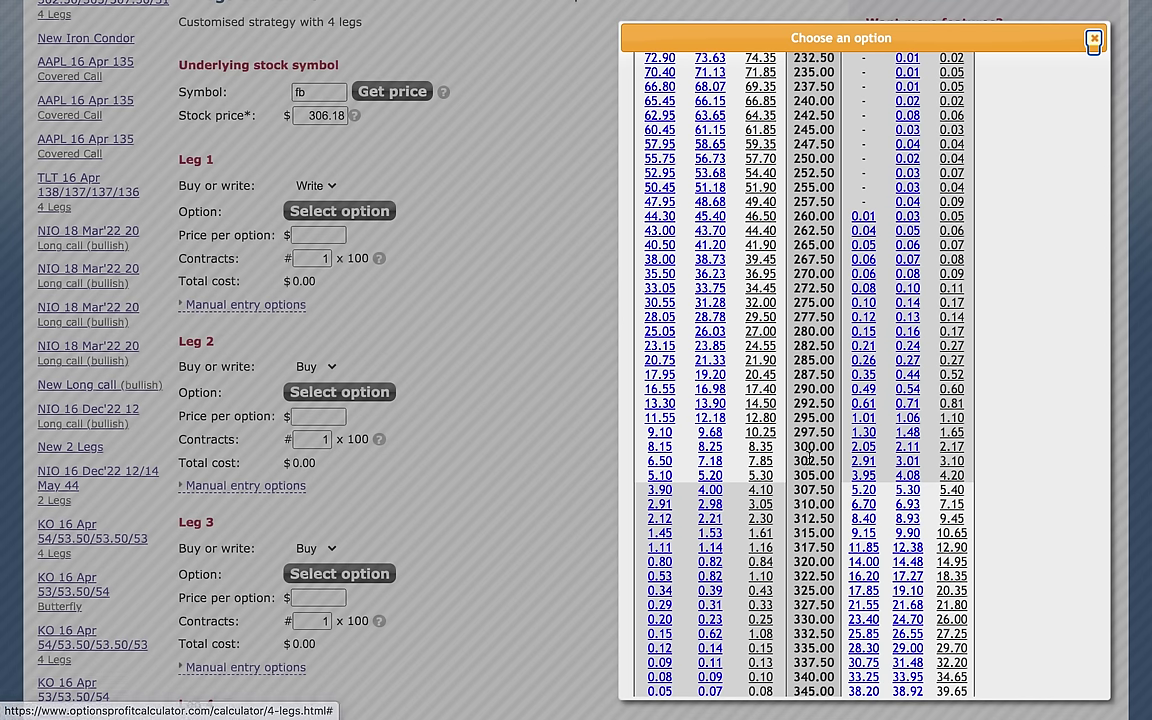
pyautogui.click(712, 462)
# Choose the 23rd Apr $305.00 call at 5.20 as the bought option for Leg 2.
pyautogui.scroll(-2, 610, 446)
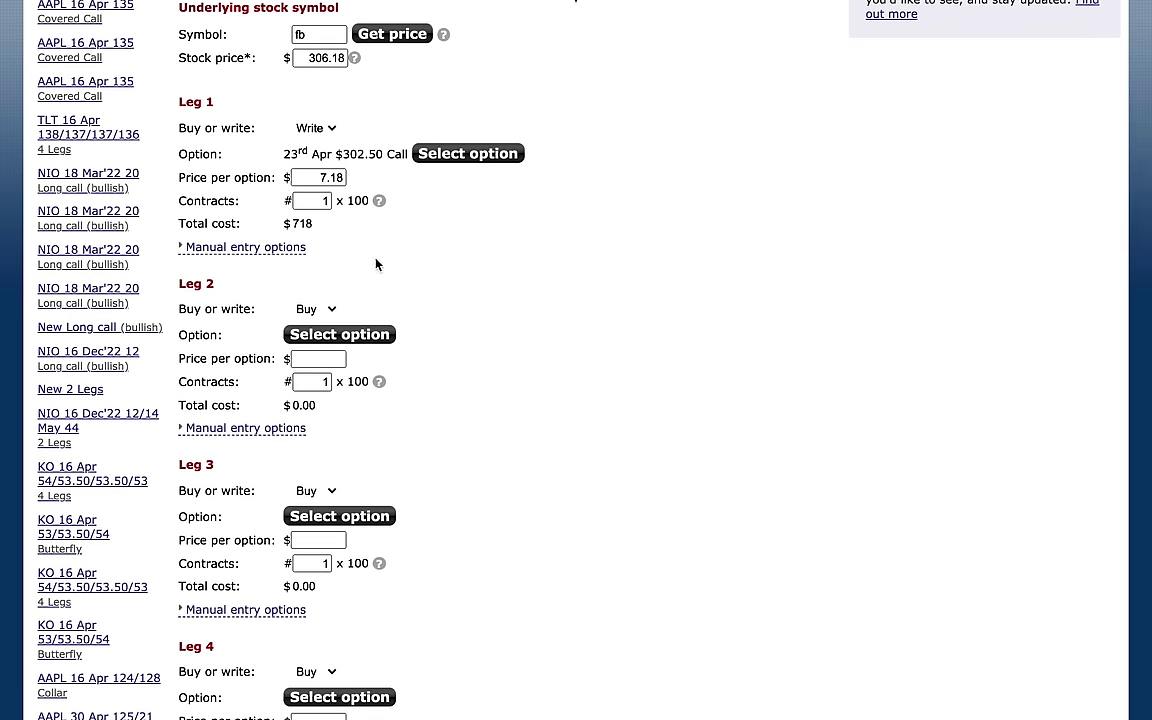
pyautogui.click(340, 334)
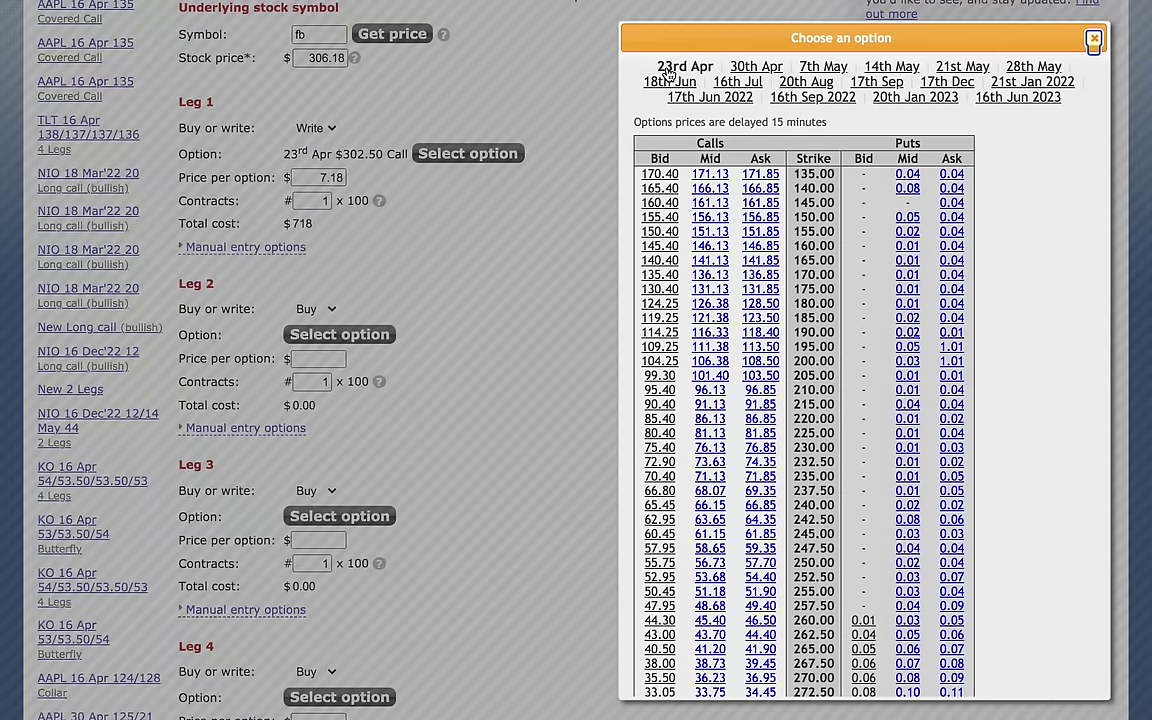
pyautogui.scroll(-2, 745, 378)
pyautogui.scroll(-4, 745, 378)
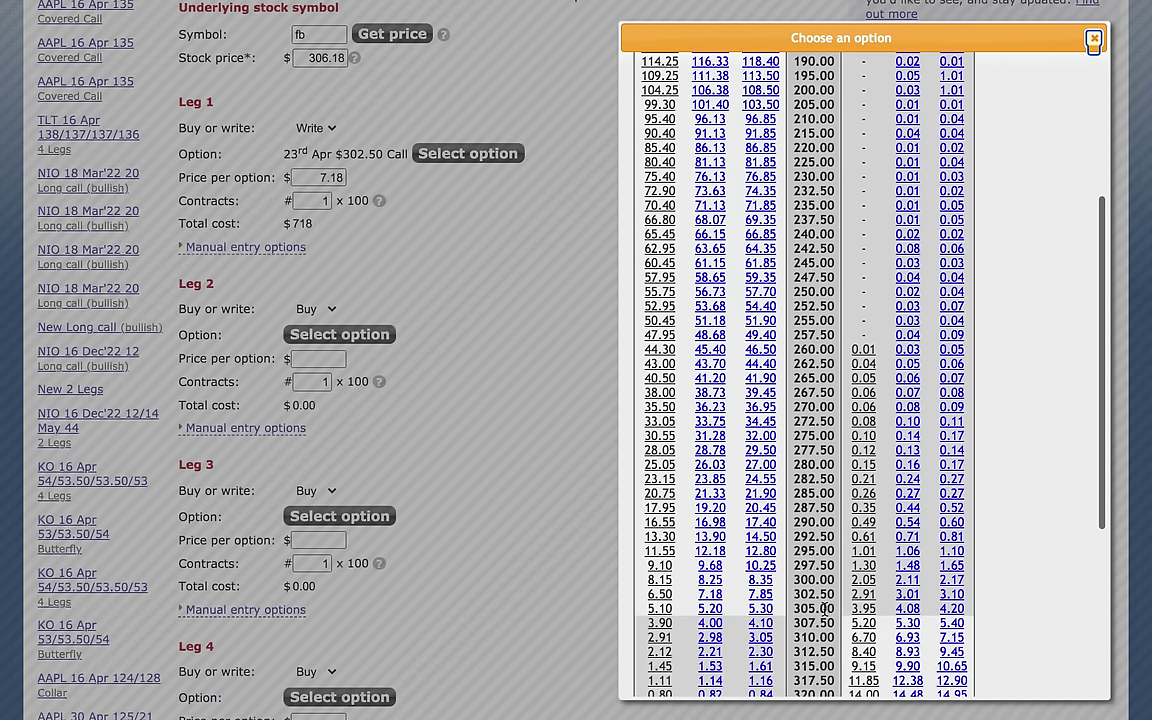
pyautogui.click(710, 608)
# Choose the 23rd Apr $307.50 call at 4.00 as the bought option for Leg 3.
pyautogui.scroll(-2, 553, 598)
pyautogui.scroll(-1, 553, 598)
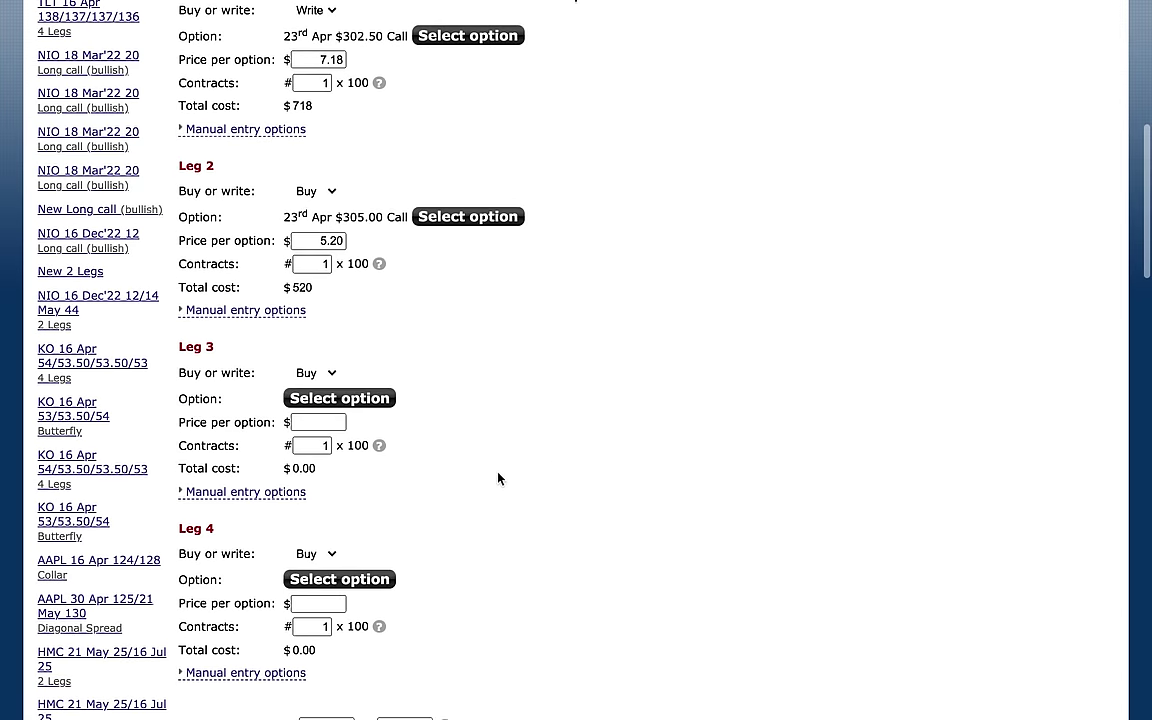
pyautogui.click(325, 398)
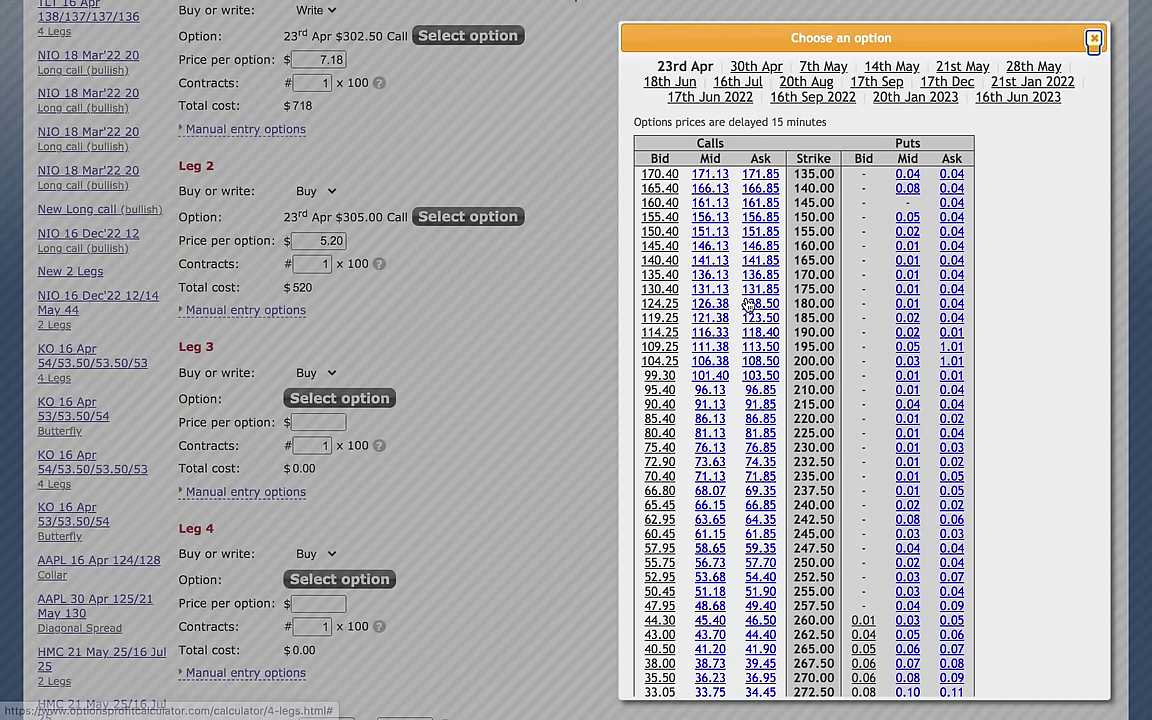
pyautogui.scroll(-5, 748, 303)
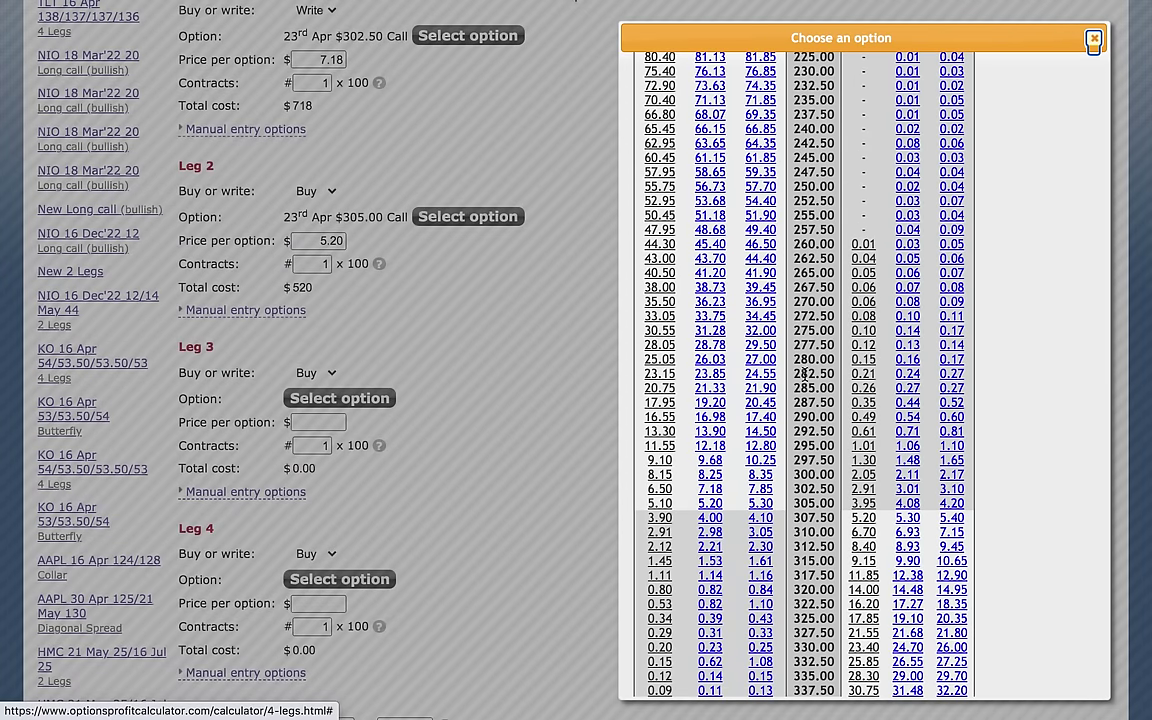
pyautogui.click(710, 521)
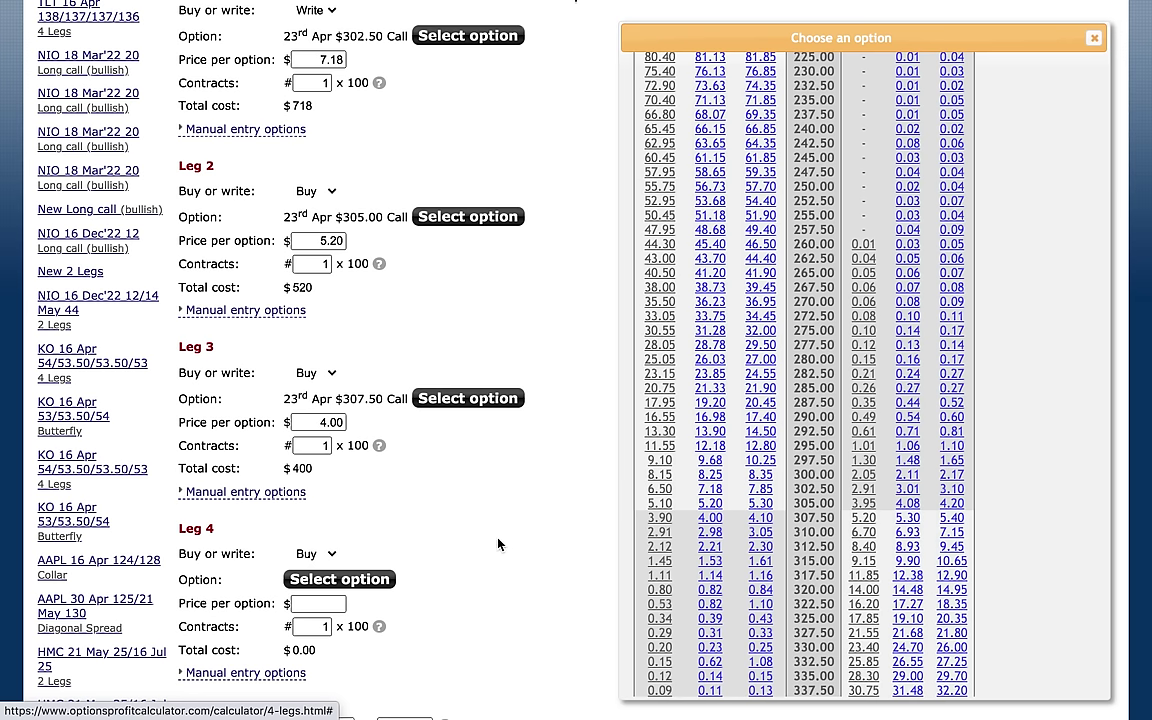
# Set Leg 4 to write the 23rd Apr $310.00 call at 2.98.
pyautogui.click(310, 553)
pyautogui.click(316, 570)
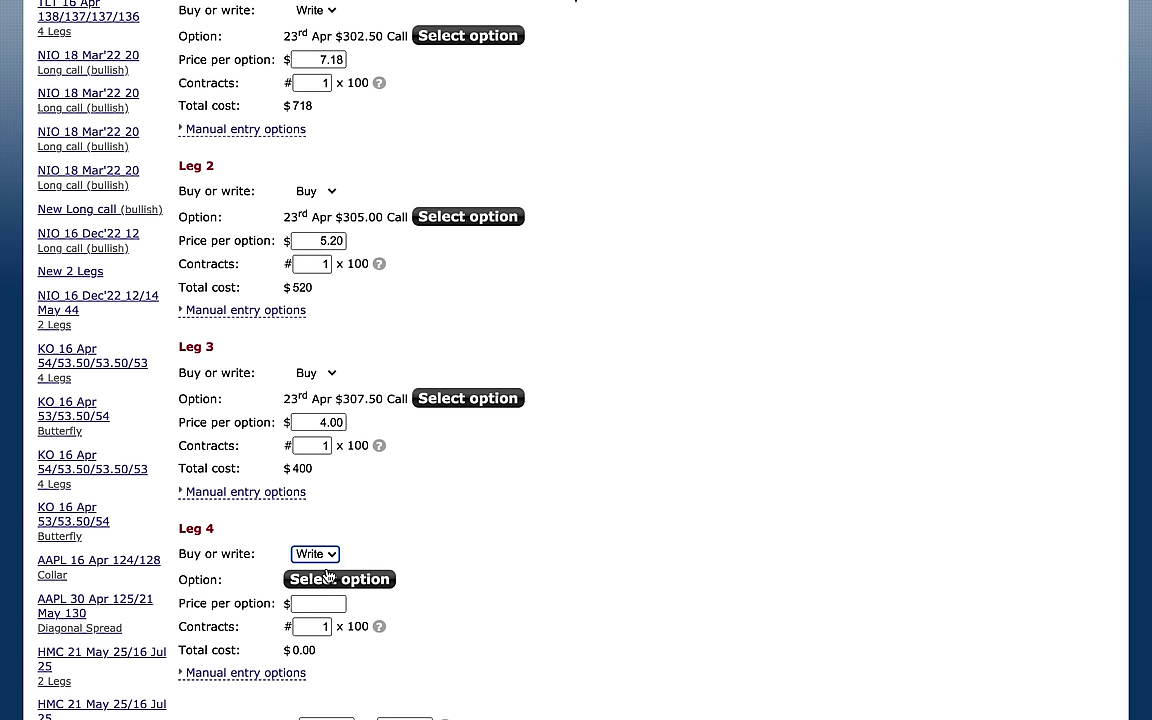
pyautogui.click(337, 580)
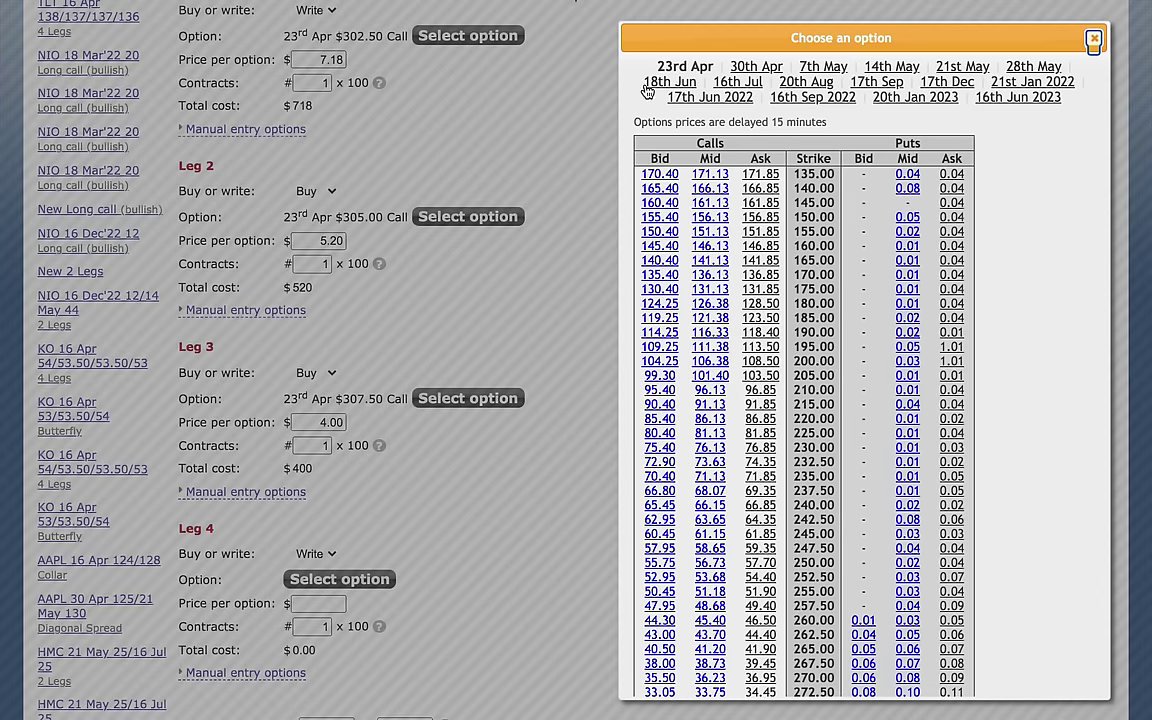
pyautogui.scroll(-7, 832, 305)
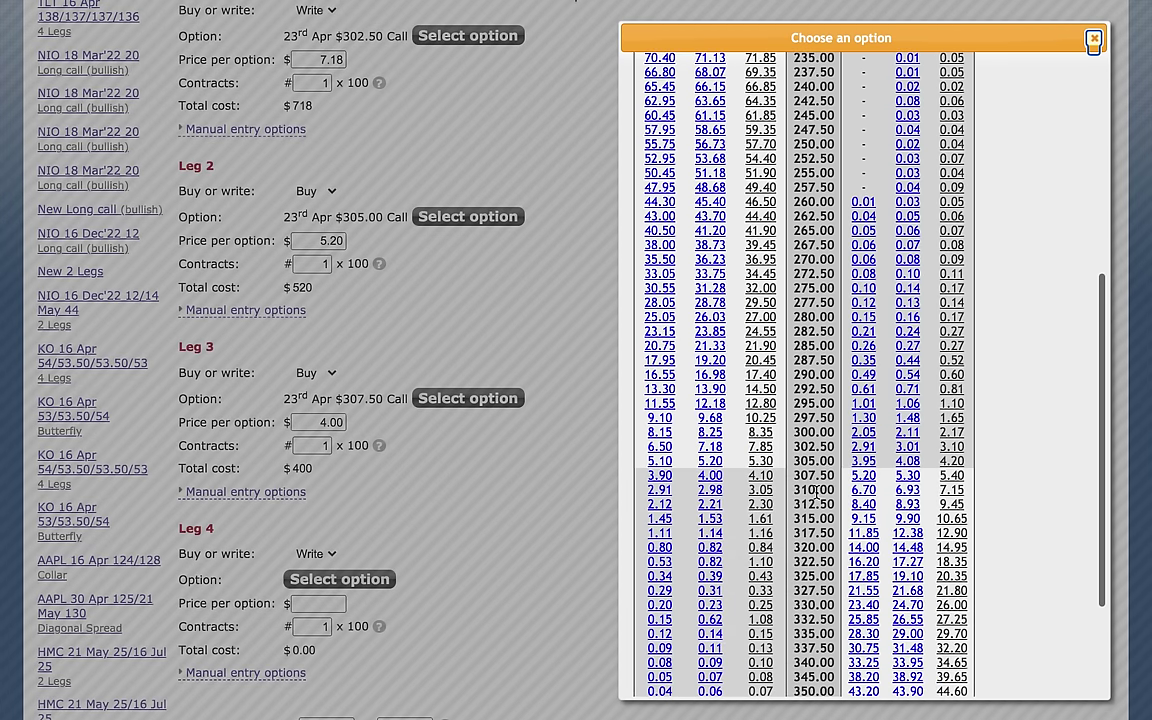
pyautogui.click(659, 489)
# Set the calculator's stock price range to $295 - $315.
pyautogui.scroll(-5, 662, 566)
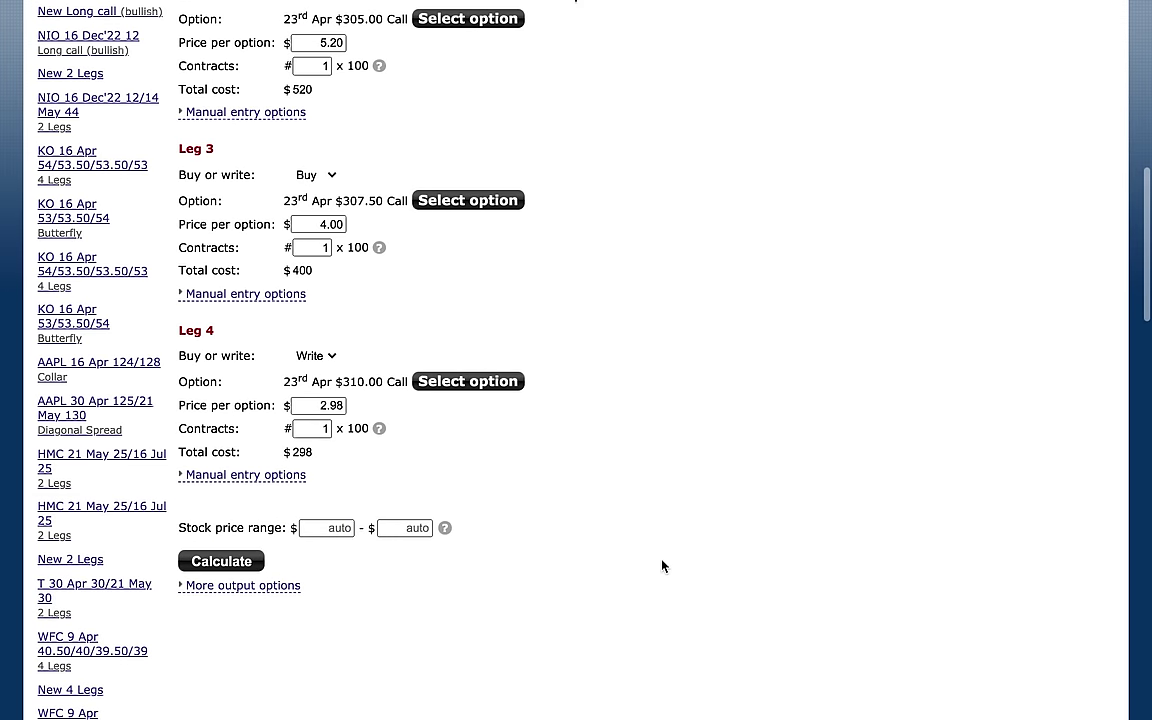
pyautogui.click(320, 455)
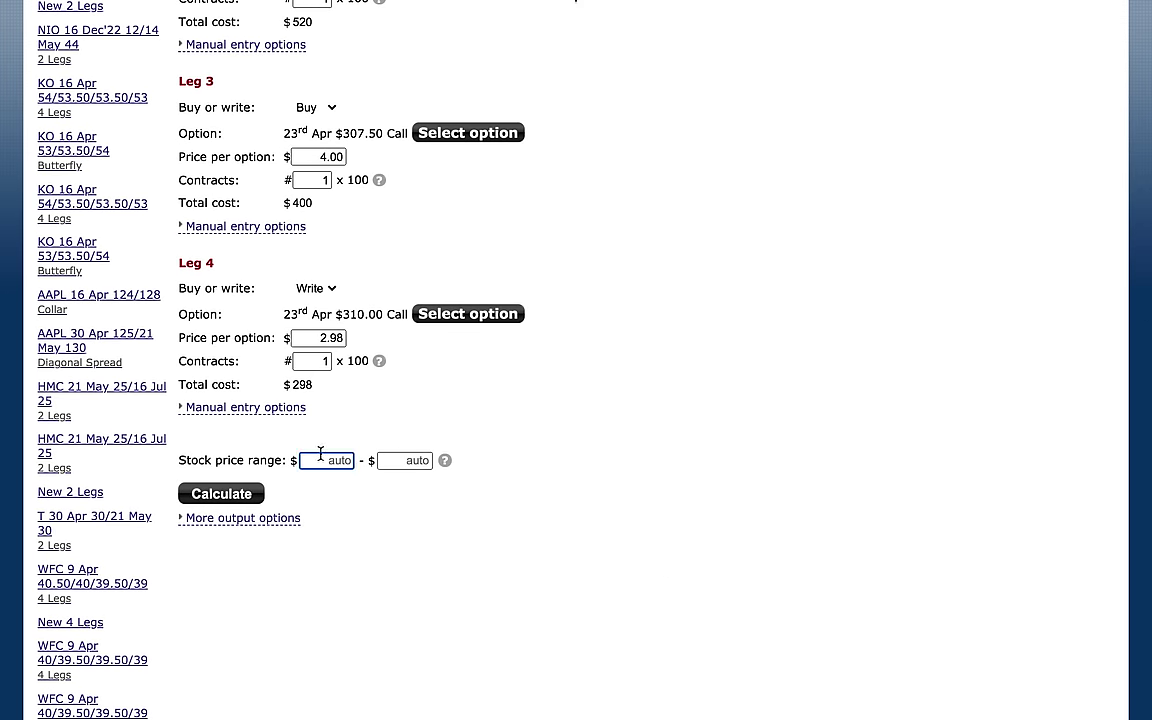
pyautogui.write('295')
pyautogui.press('Tab')
pyautogui.write('31')
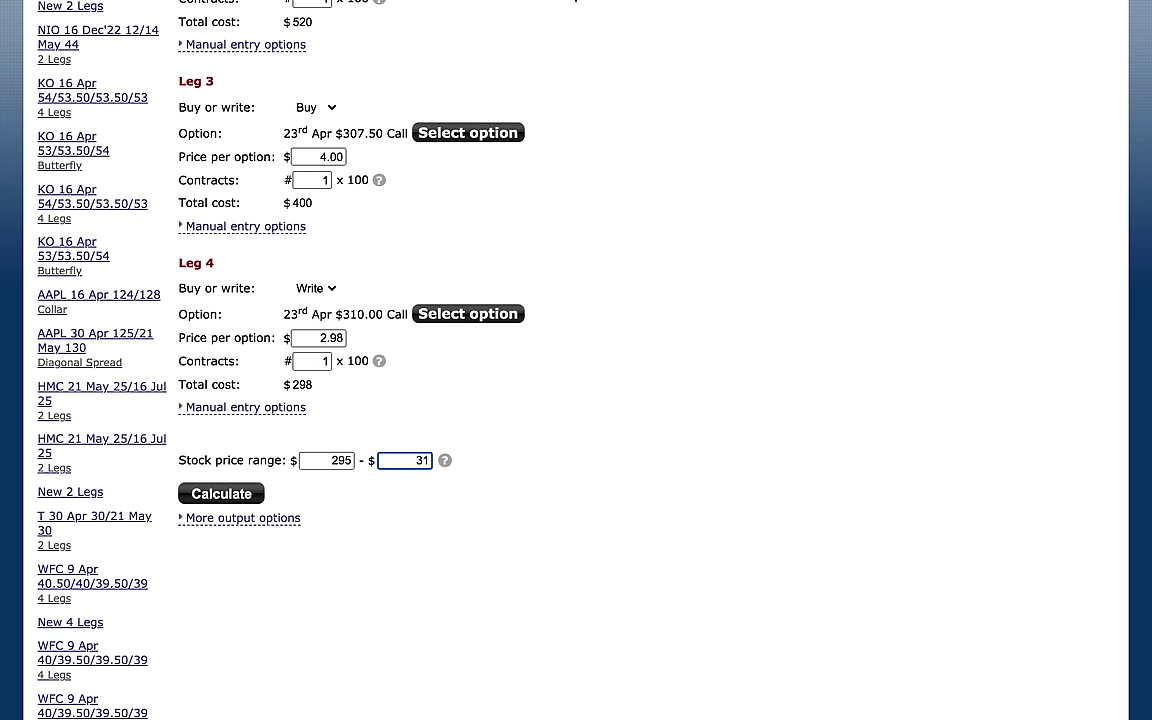
pyautogui.press('BackSpace')
pyautogui.write('15')
pyautogui.scroll(-3, 450, 483)
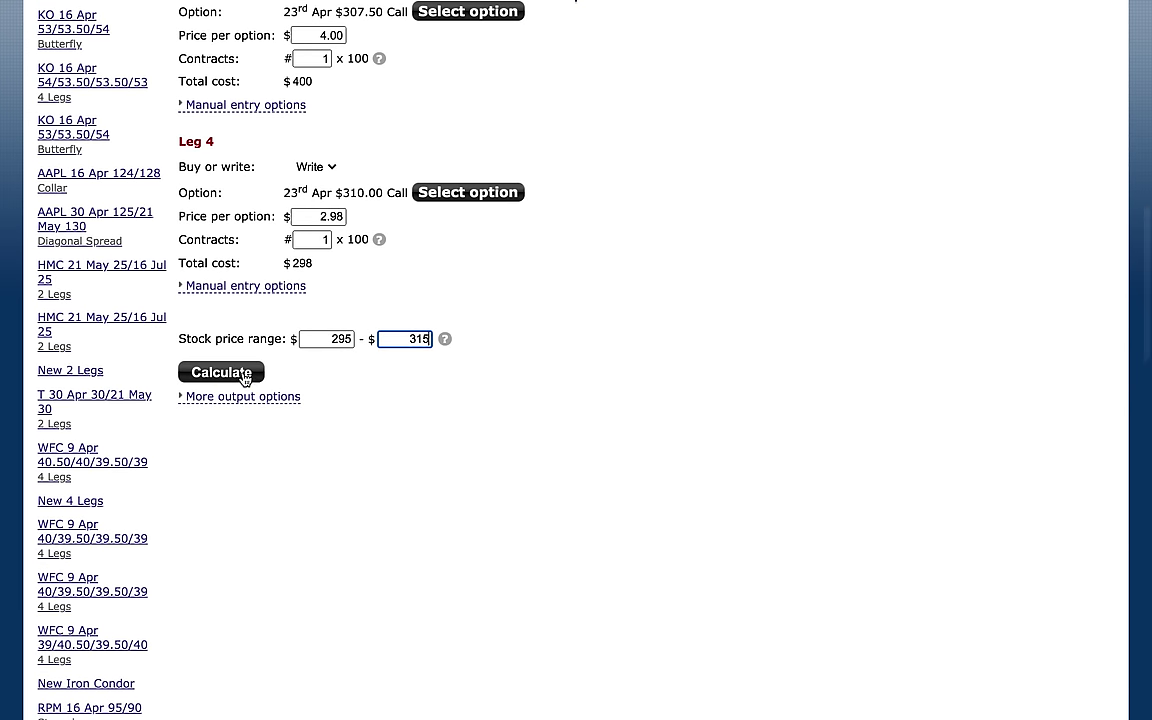
# Calculate the four-leg Facebook strategy's estimated returns and review the profit and loss table by date and stock price.
pyautogui.click(250, 373)
pyautogui.scroll(-6, 738, 288)
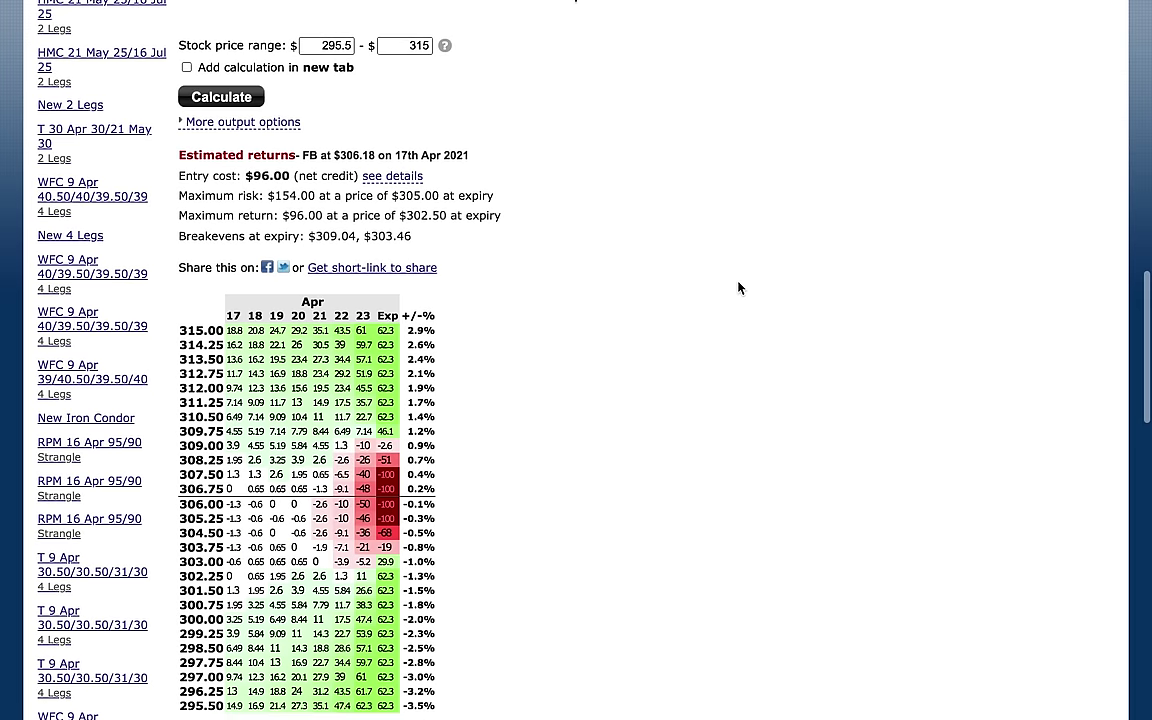
pyautogui.scroll(1, 738, 288)
pyautogui.scroll(-1, 738, 288)
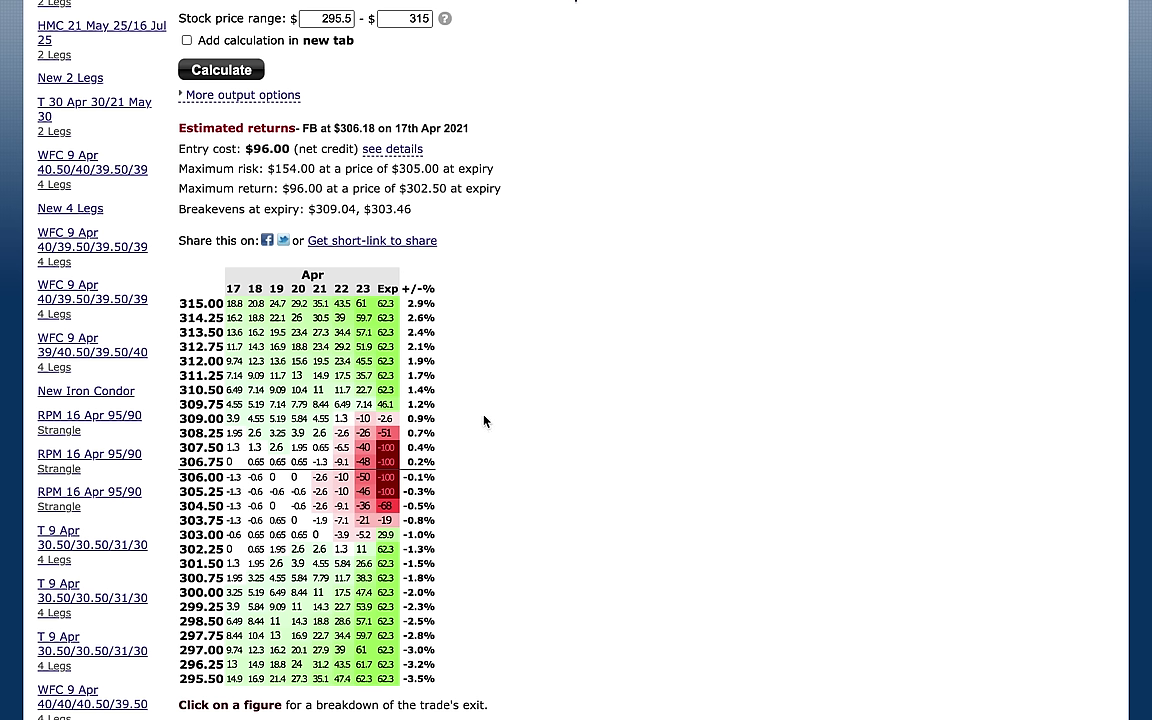
pyautogui.moveTo(305, 523)
# Compare the written and bought calls in the legs with the entry cost, maximum risk and breakevens at expiry.
pyautogui.scroll(5, 329, 215)
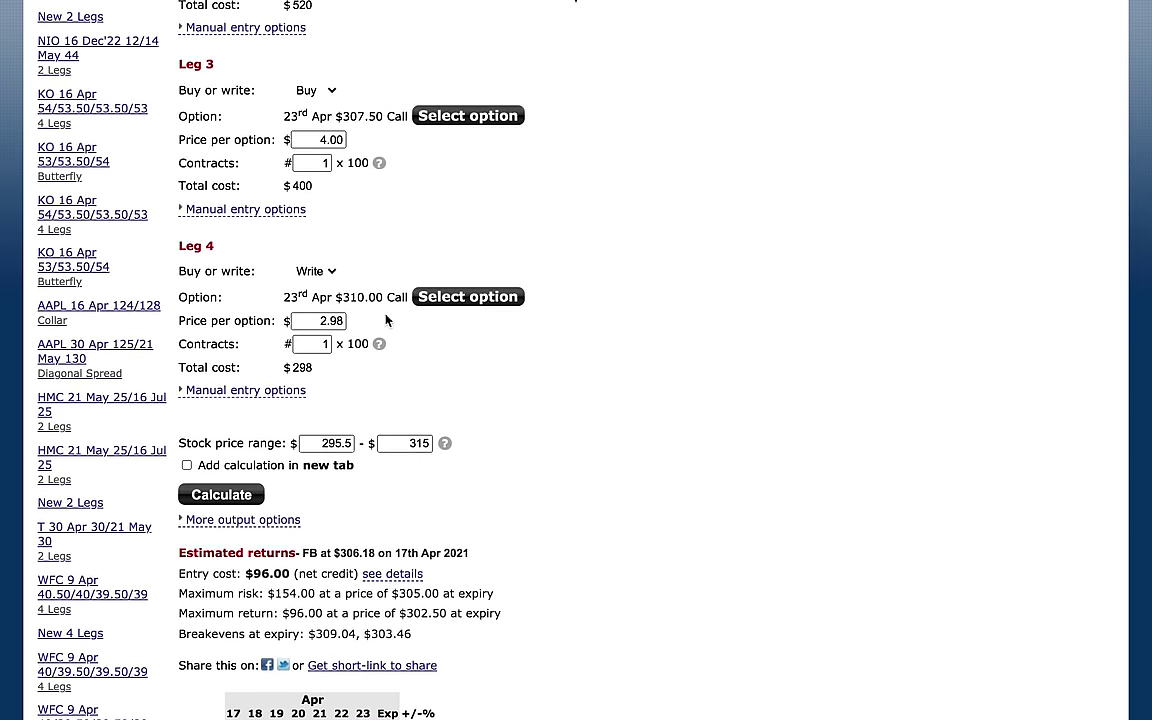
pyautogui.scroll(-1, 388, 316)
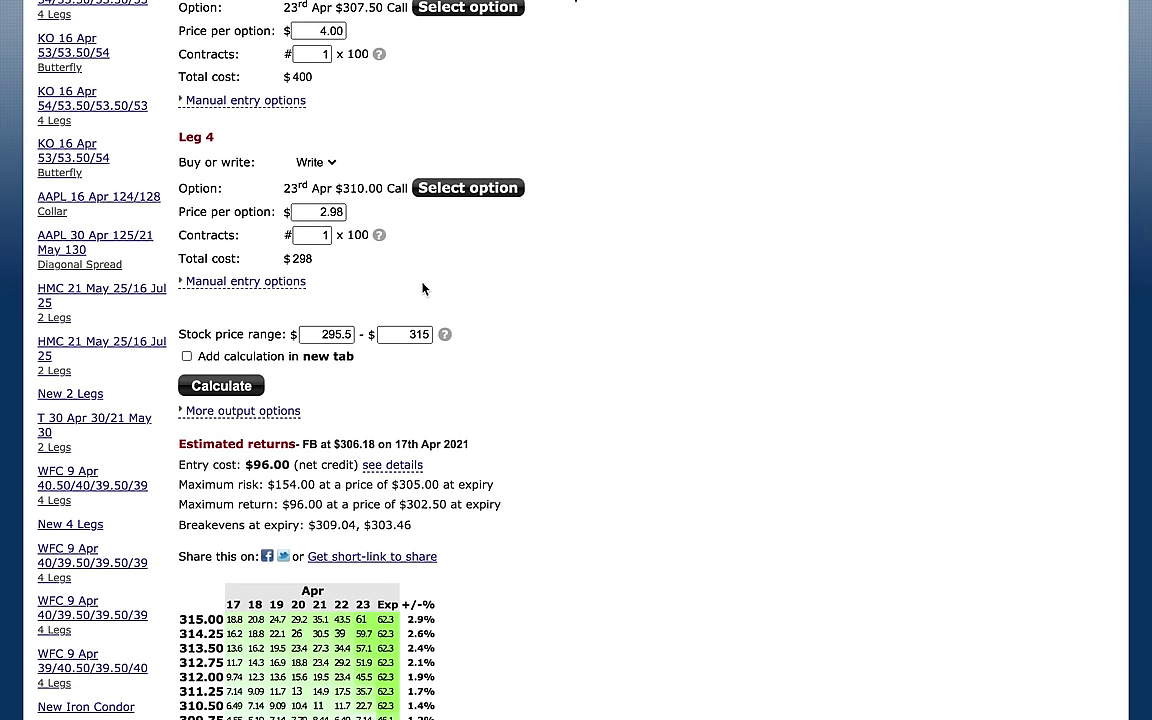
pyautogui.scroll(-2, 448, 470)
pyautogui.scroll(2, 430, 568)
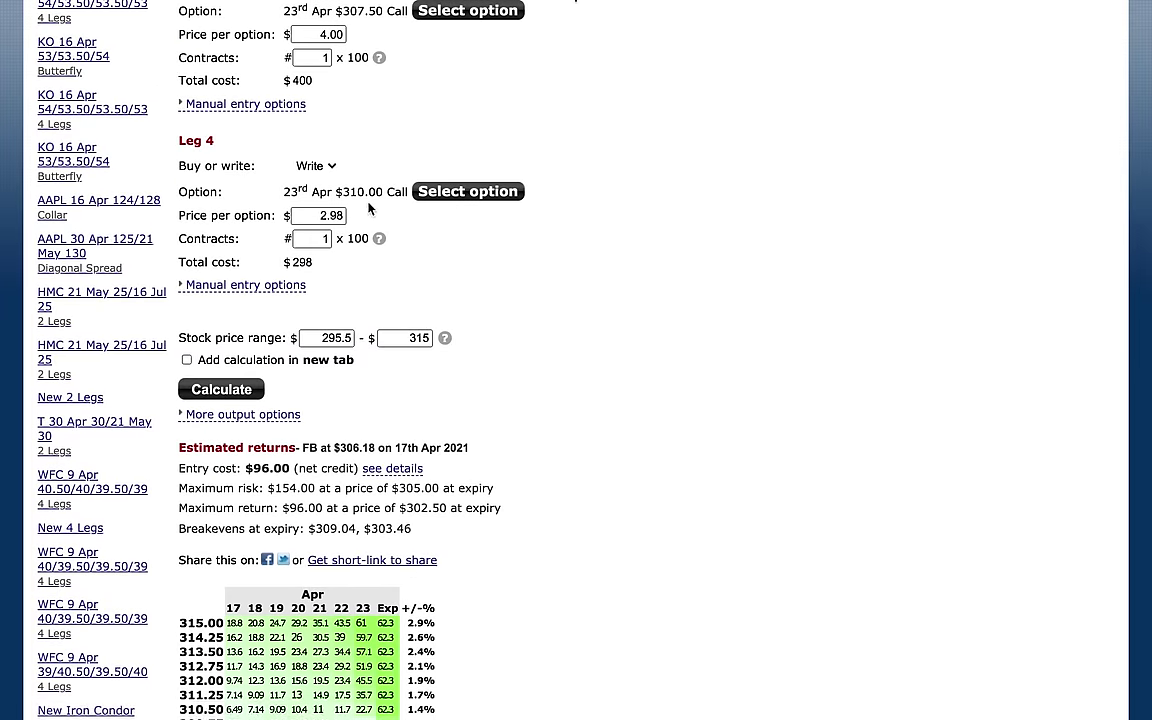
pyautogui.scroll(-2, 558, 387)
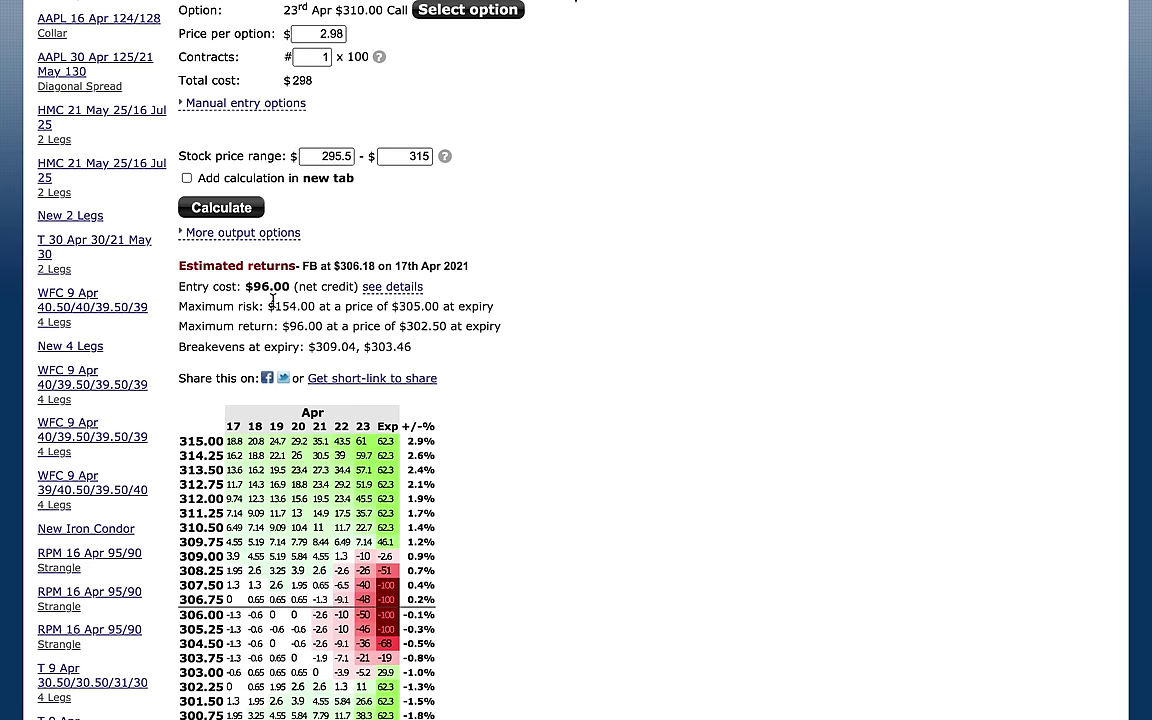
pyautogui.scroll(-2, 352, 312)
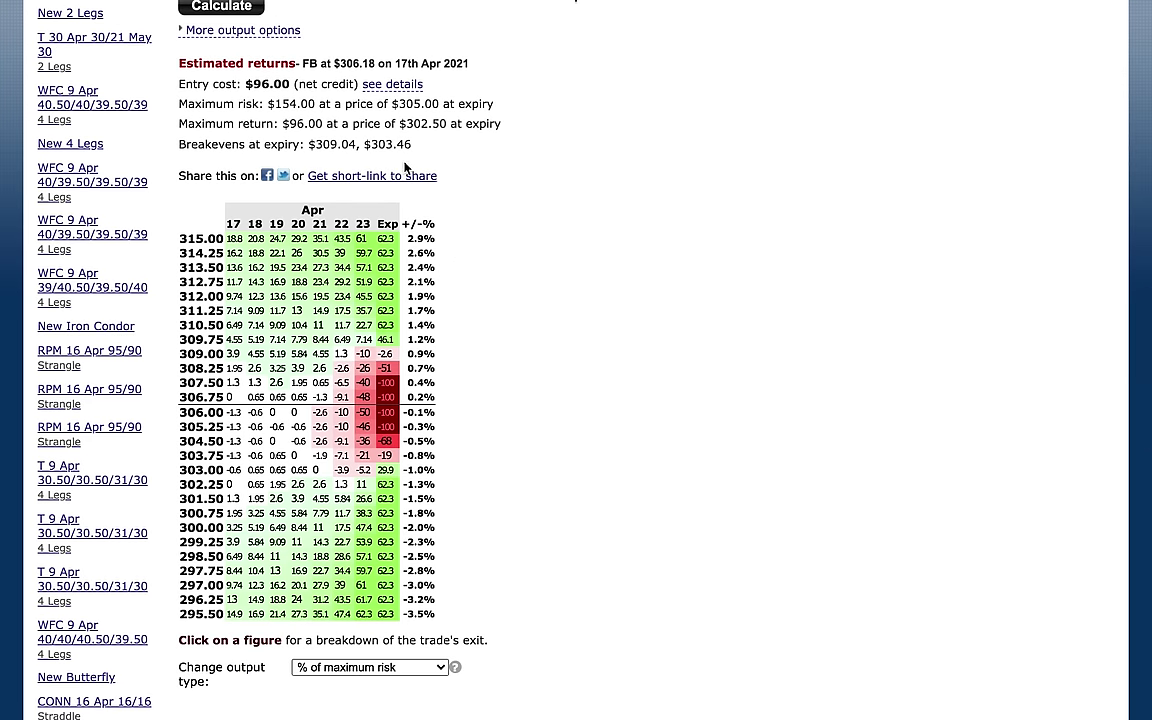
pyautogui.scroll(5, 405, 166)
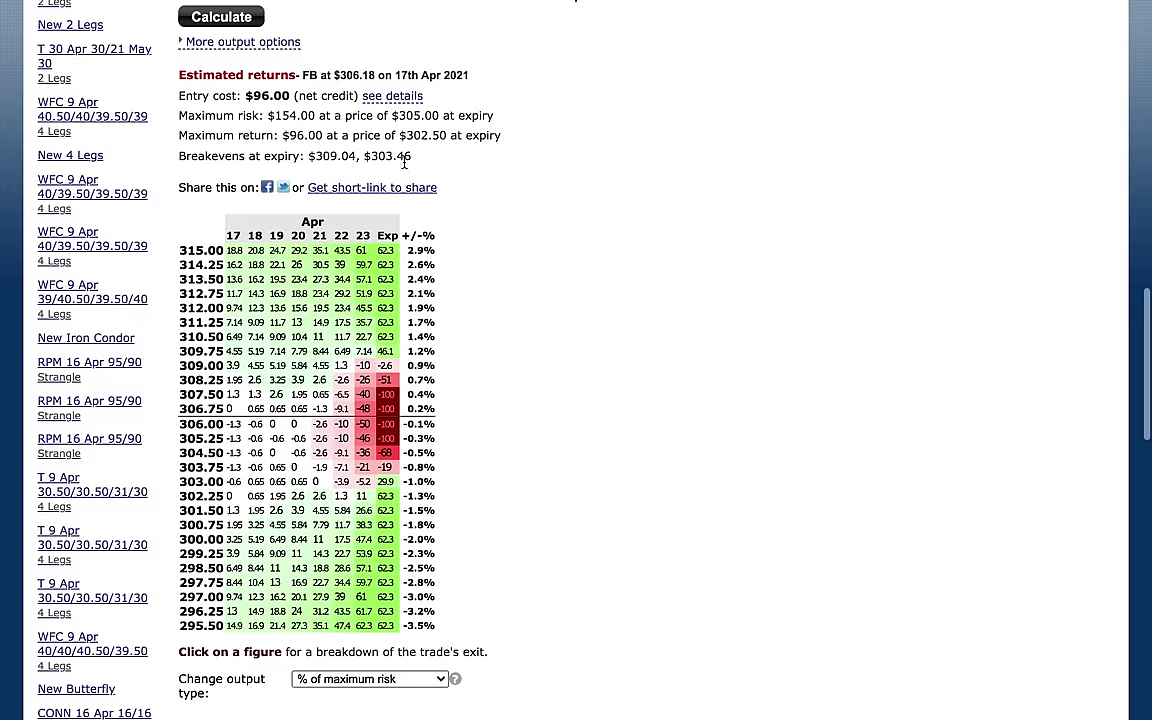
pyautogui.scroll(4, 405, 166)
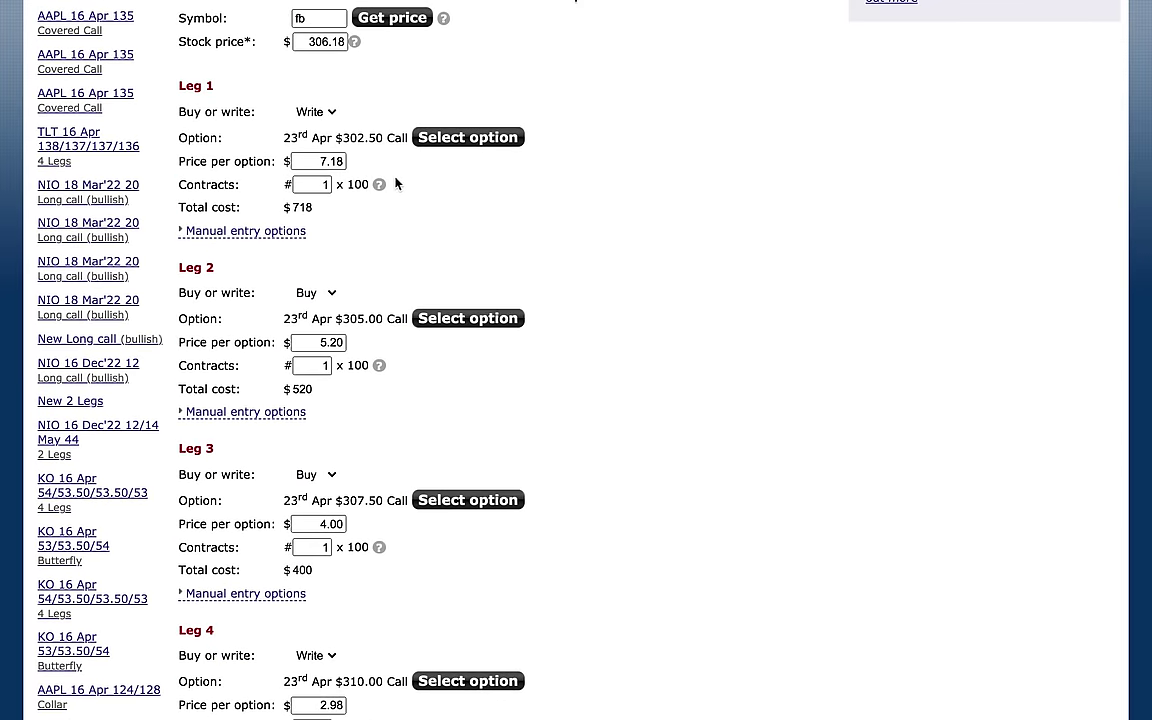
pyautogui.scroll(-9, 397, 182)
pyautogui.scroll(1, 397, 182)
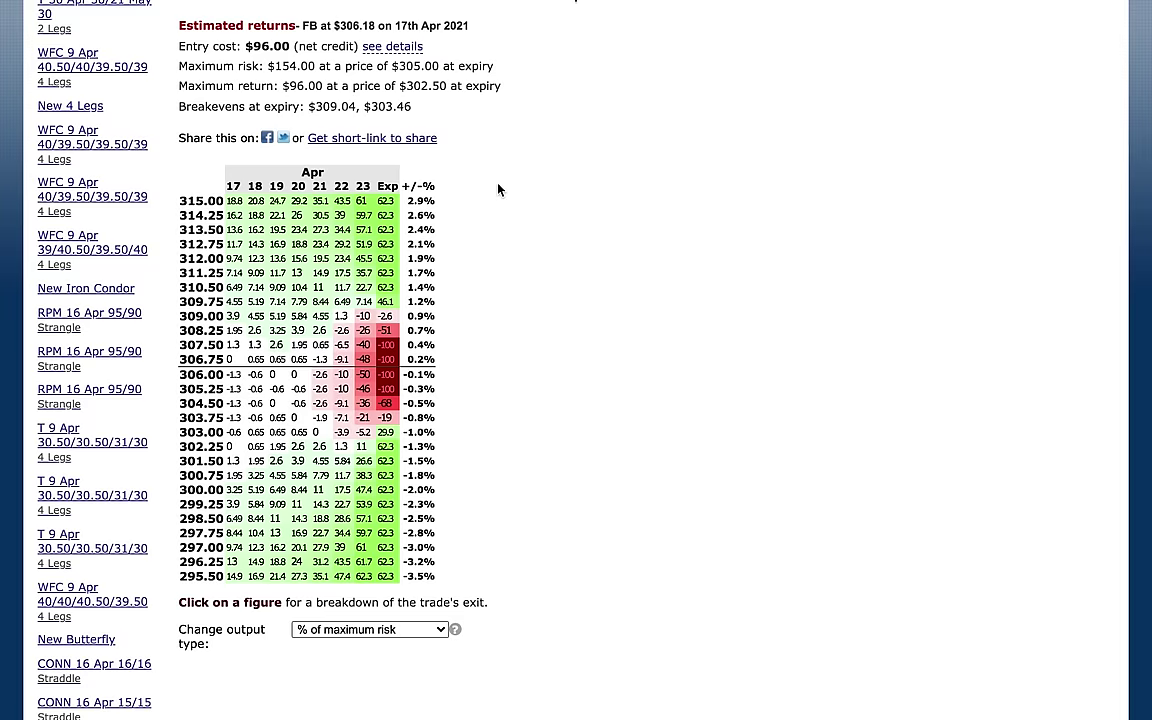
# Examine the strikes of all four legs, from Leg 1 to Leg 4, against the estimated maximum risk and breakeven prices.
pyautogui.scroll(4, 477, 247)
pyautogui.scroll(7, 477, 247)
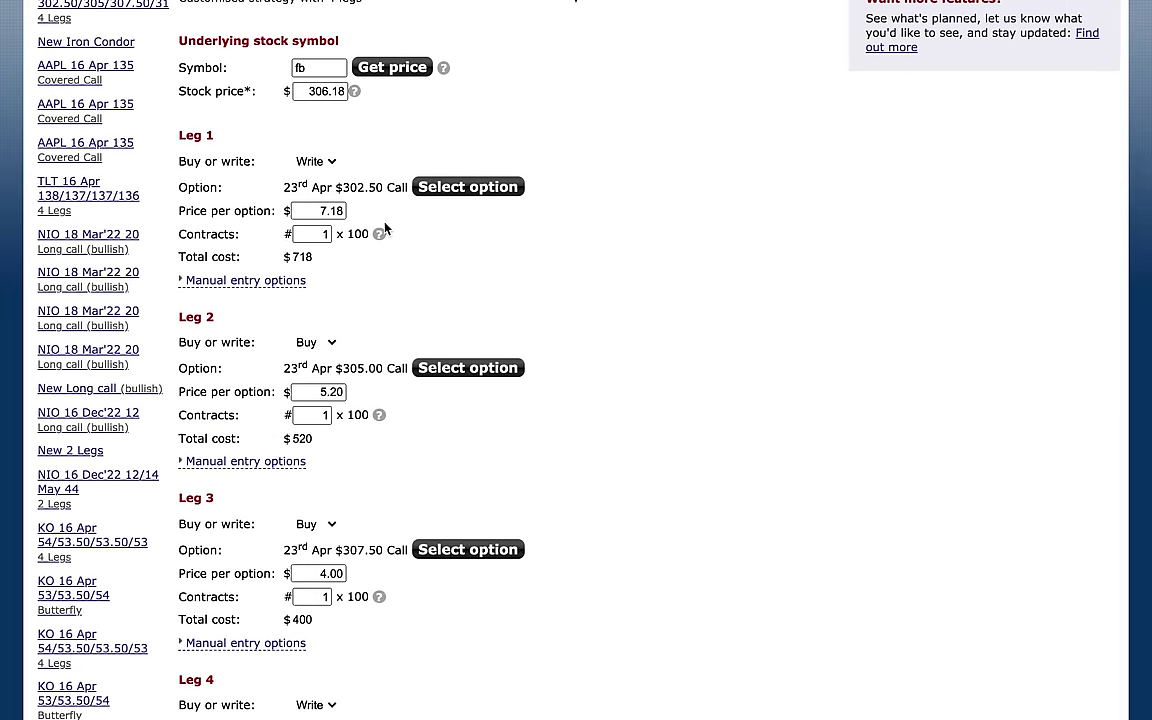
pyautogui.scroll(-10, 386, 231)
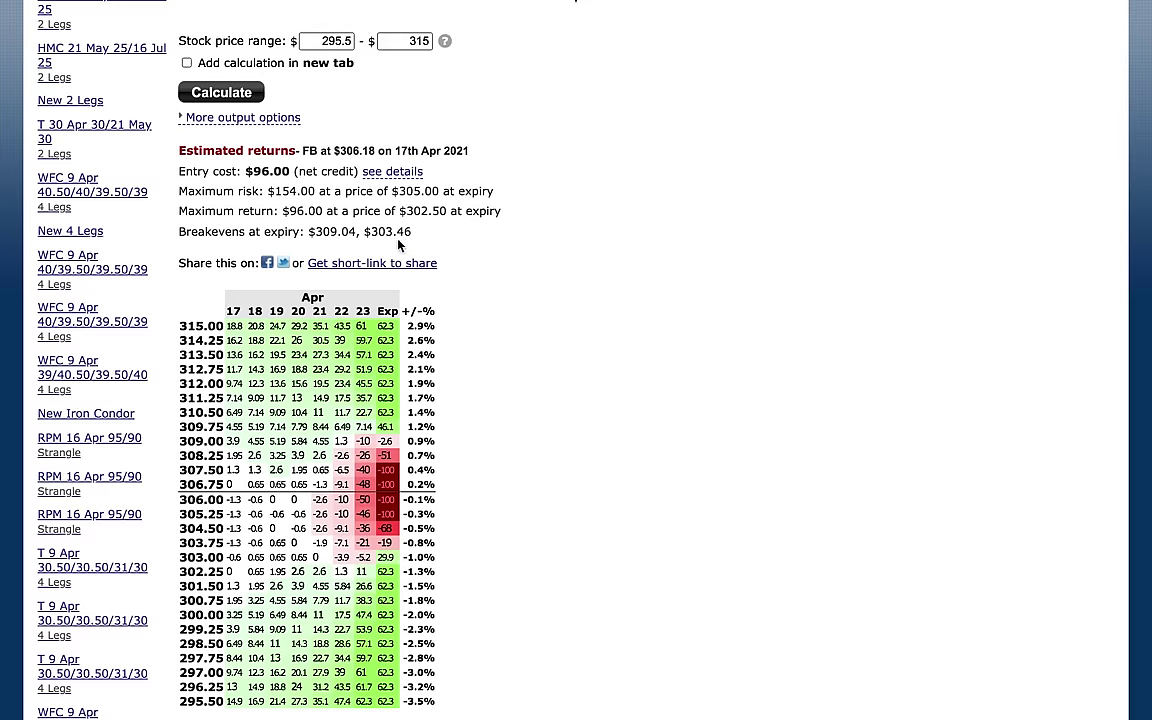
pyautogui.scroll(10, 399, 244)
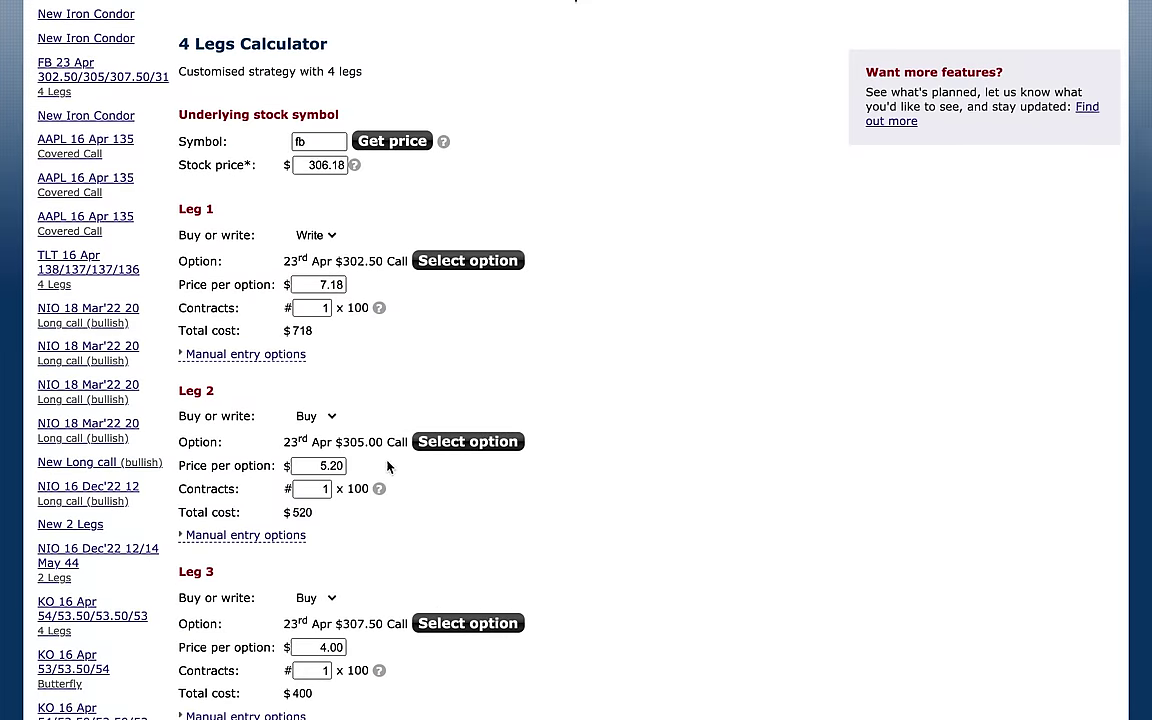
pyautogui.scroll(-10, 388, 465)
pyautogui.scroll(-3, 558, 483)
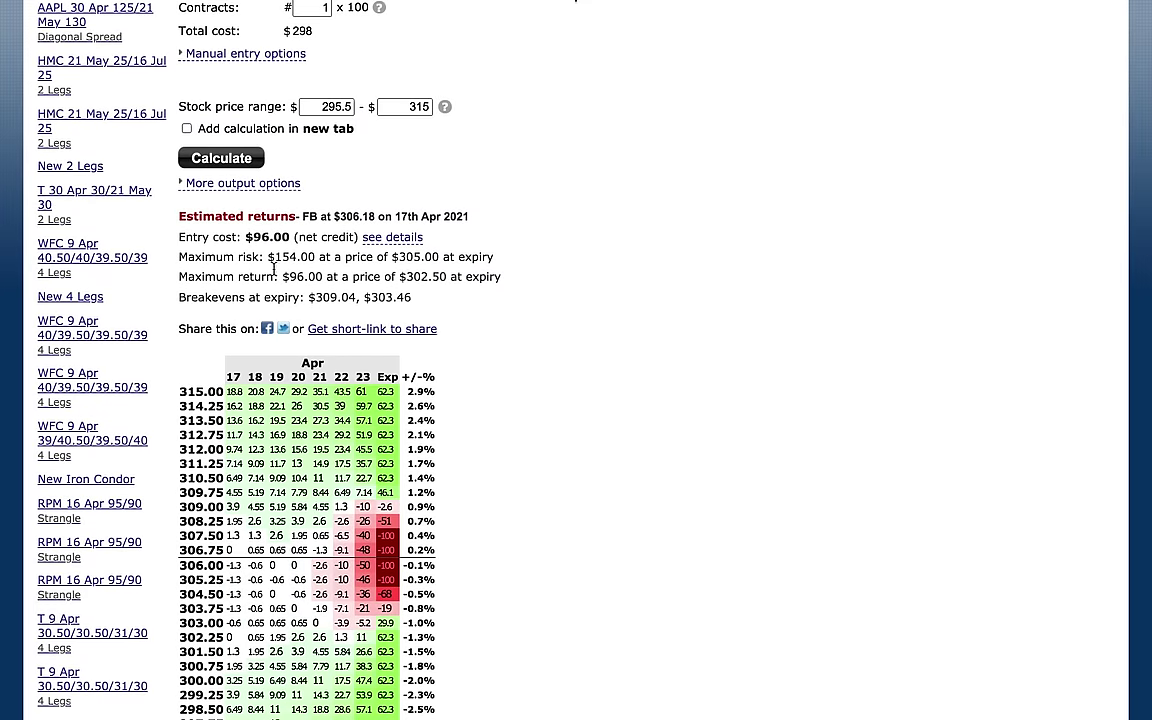
pyautogui.scroll(5, 273, 268)
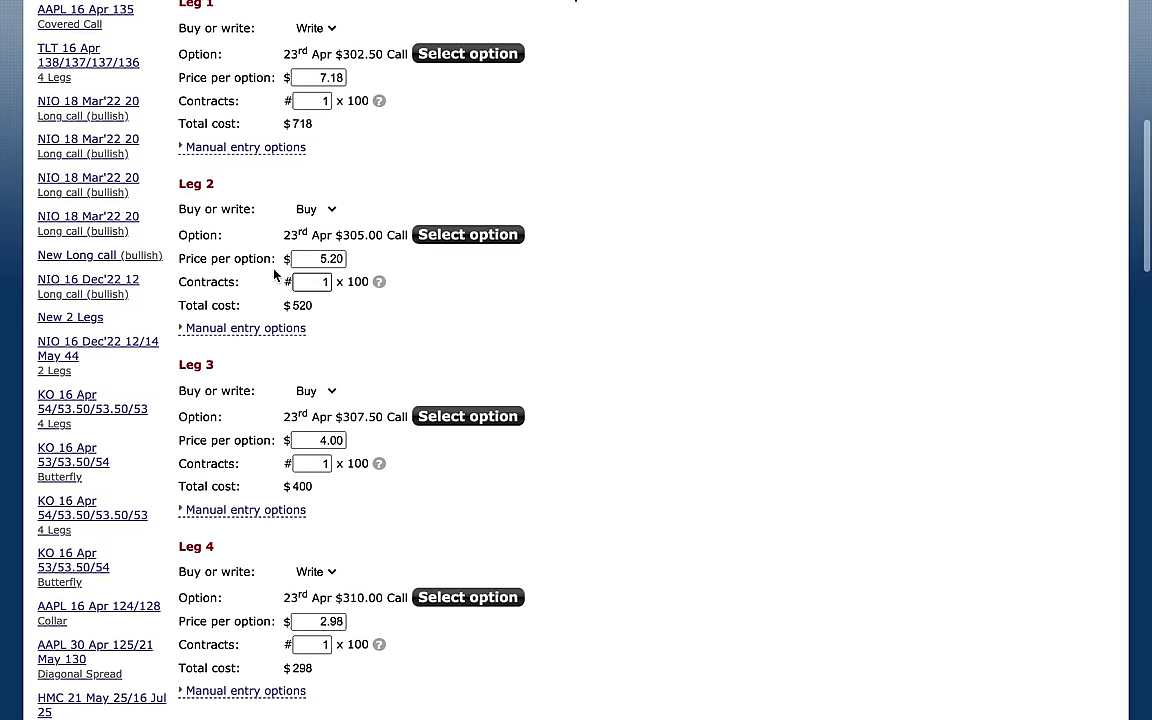
pyautogui.scroll(1, 329, 237)
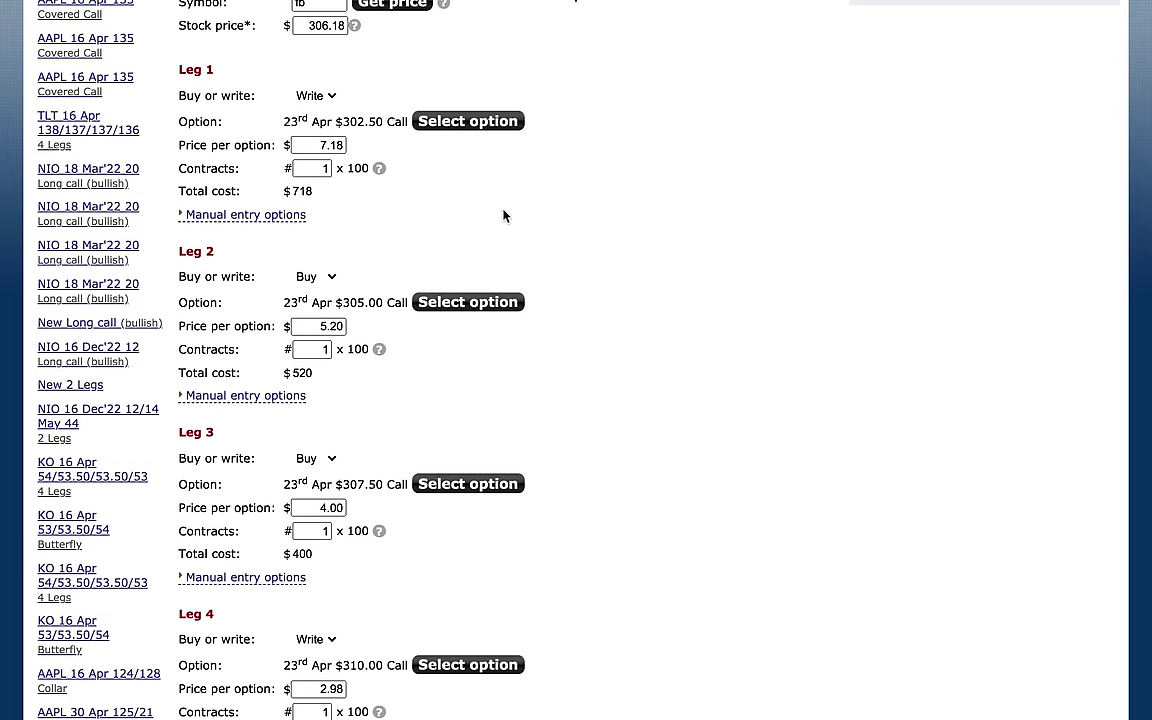
pyautogui.scroll(1, 473, 221)
pyautogui.scroll(-1, 429, 303)
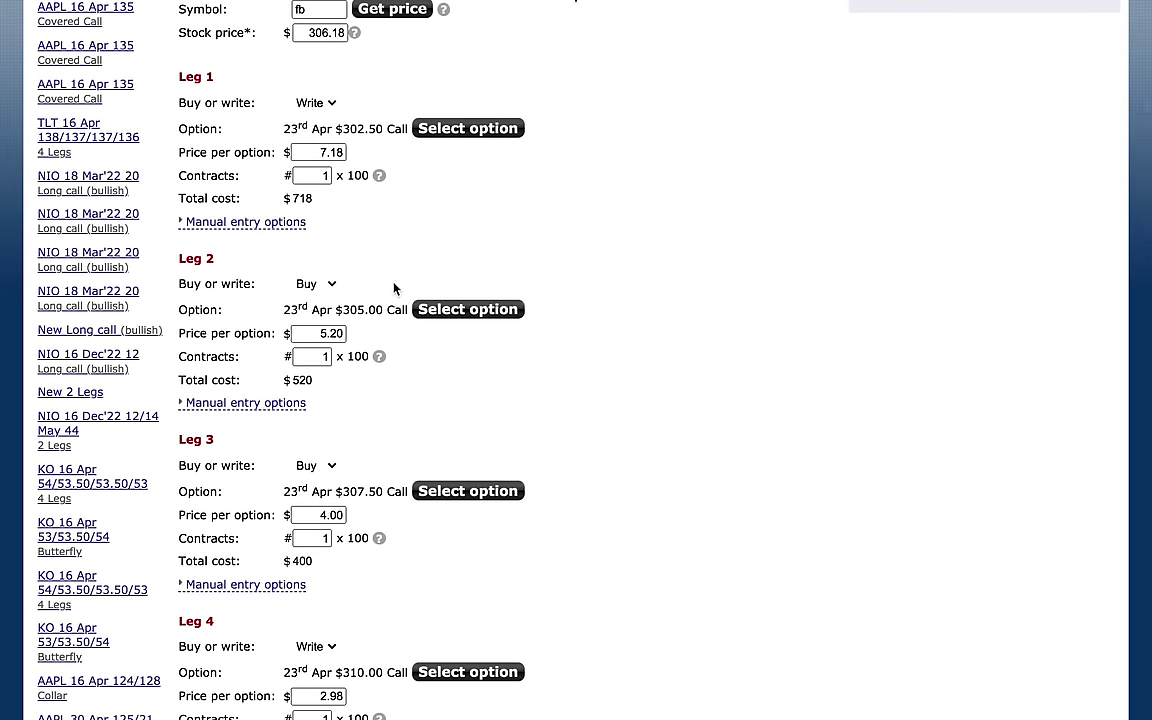
pyautogui.scroll(-5, 396, 507)
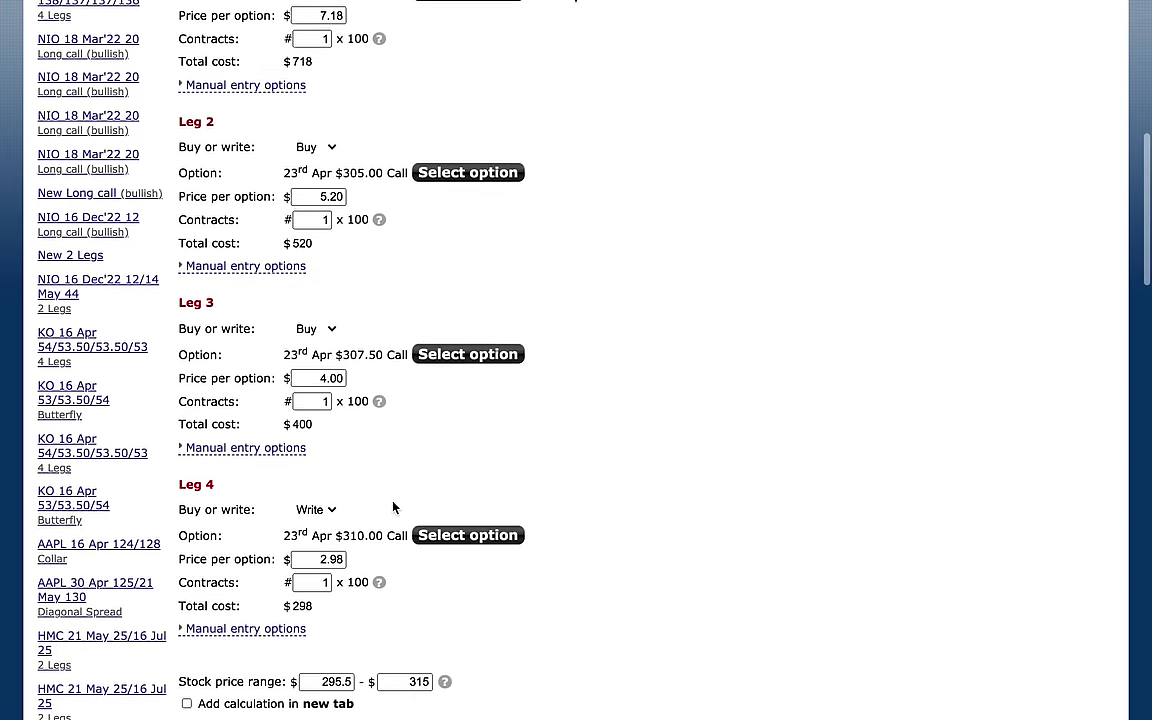
pyautogui.scroll(-1, 394, 507)
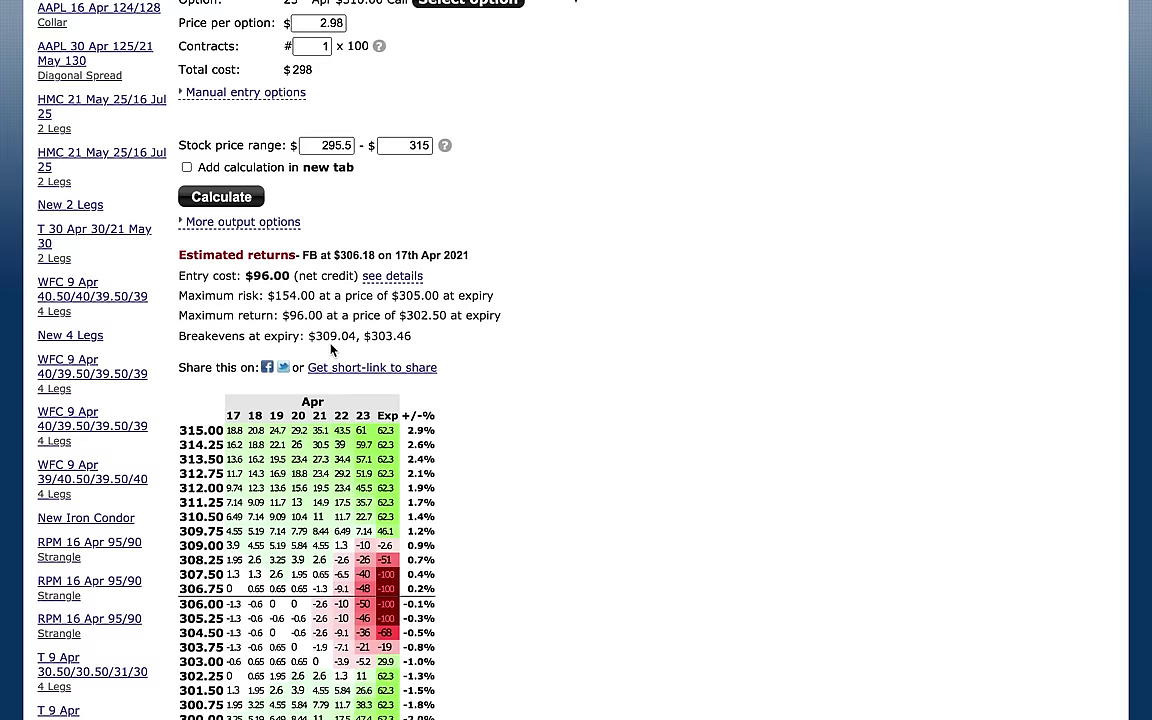
# Review the legs' option prices against the maximum risk and return, and inspect the expiry result at $305.25 in the returns table.
pyautogui.scroll(3, 424, 339)
pyautogui.scroll(5, 426, 343)
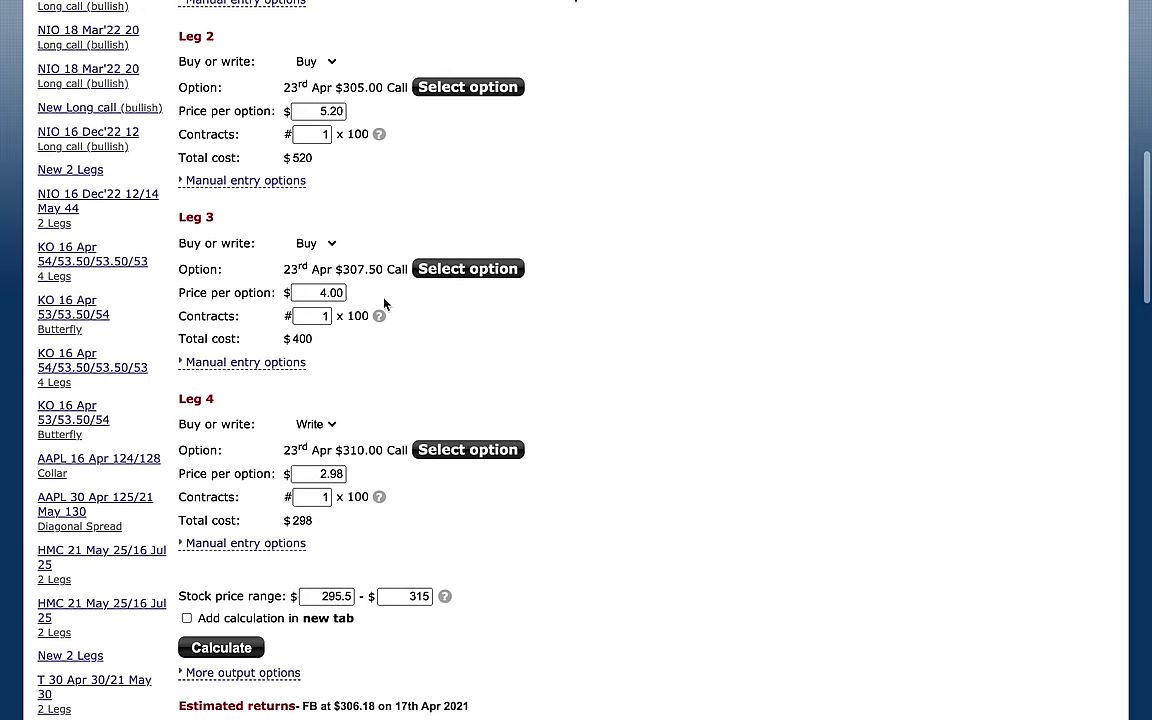
pyautogui.scroll(-1, 404, 339)
pyautogui.scroll(-8, 403, 330)
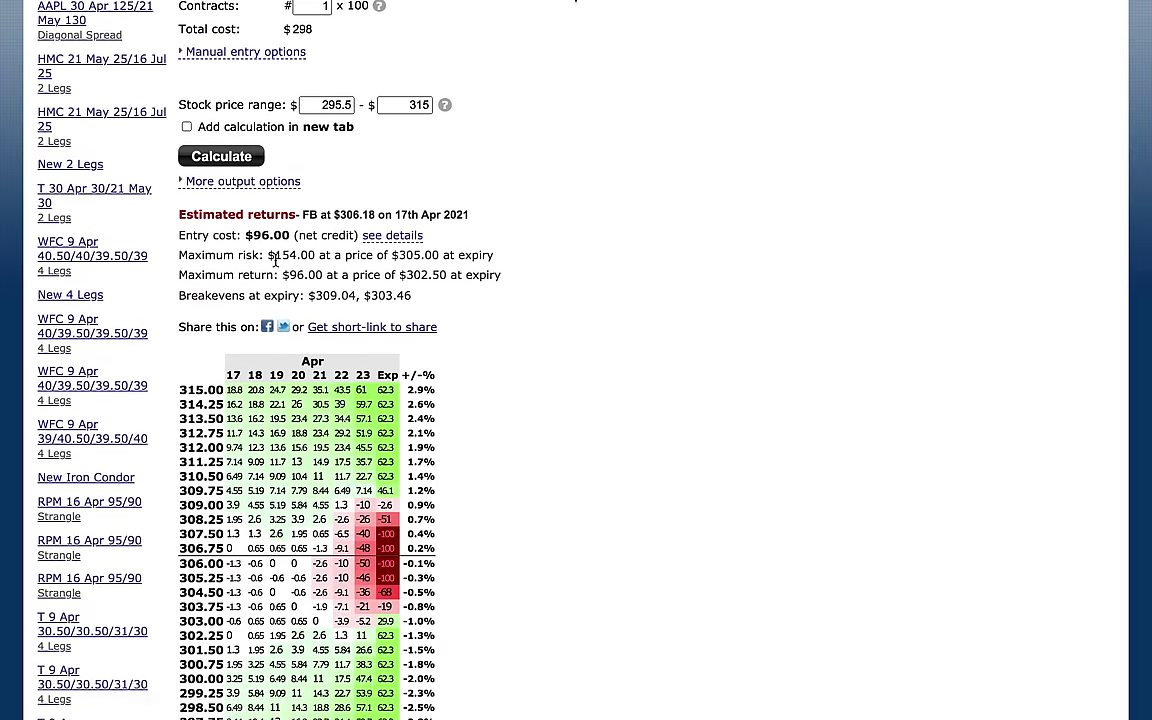
pyautogui.scroll(10, 274, 262)
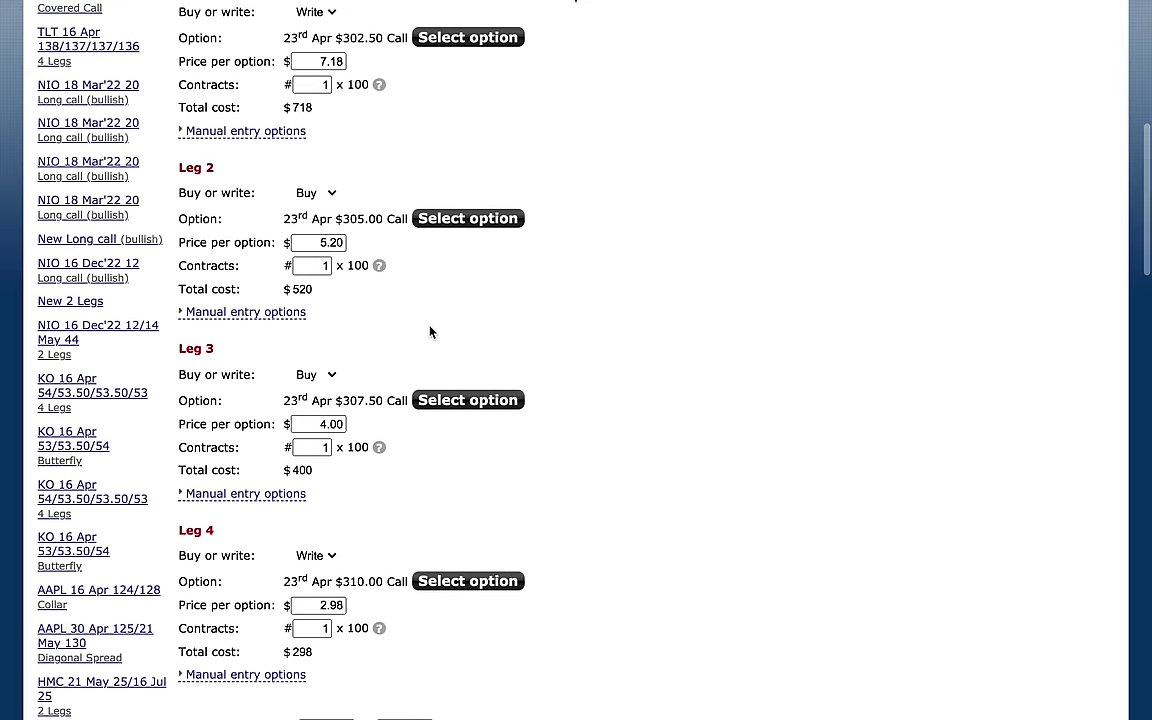
pyautogui.scroll(1, 429, 329)
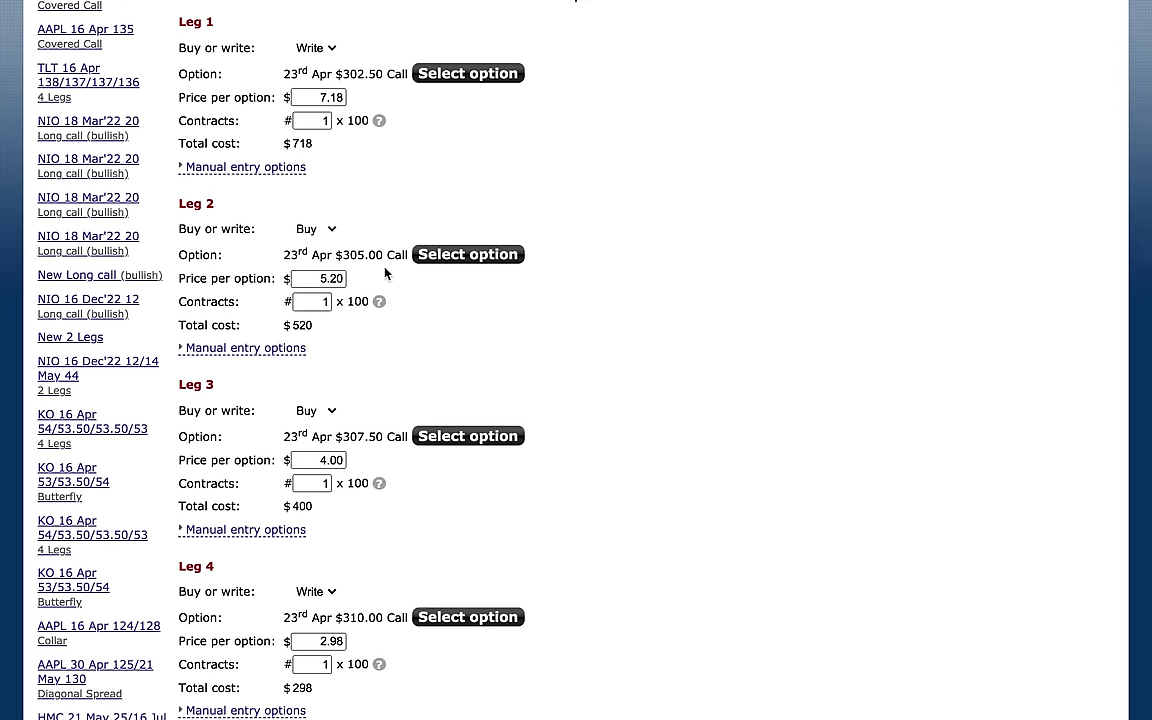
pyautogui.scroll(-1, 563, 327)
pyautogui.scroll(-10, 563, 327)
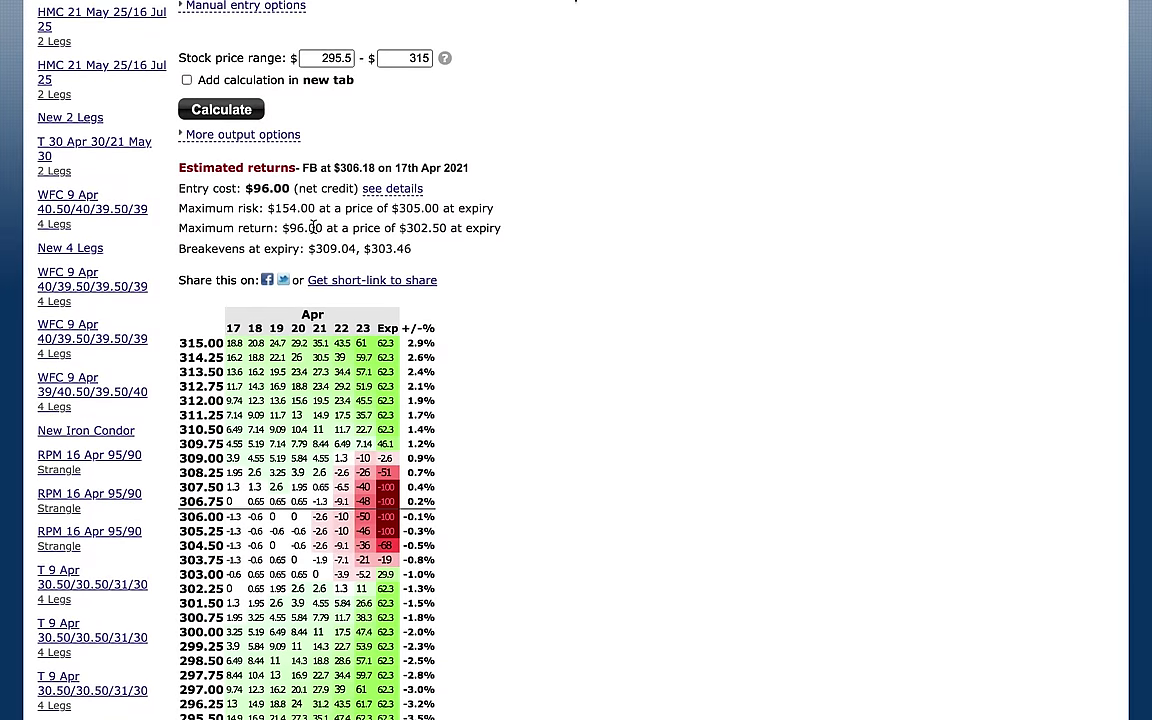
pyautogui.moveTo(389, 533)
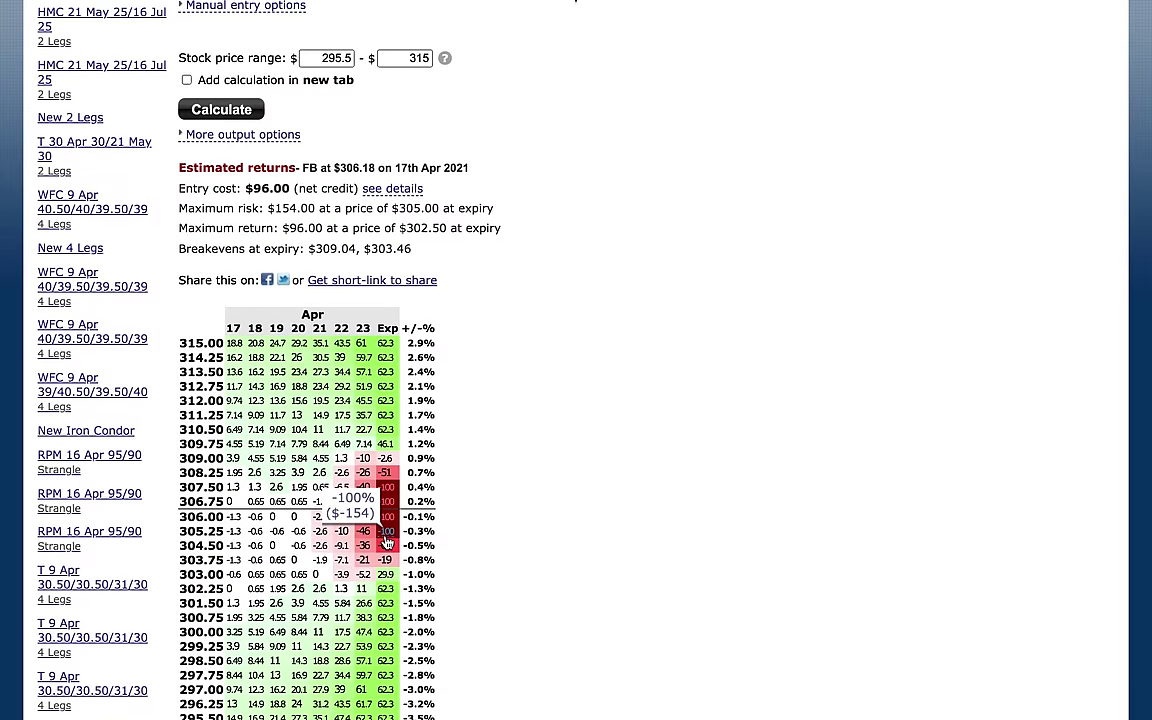
pyautogui.scroll(10, 522, 480)
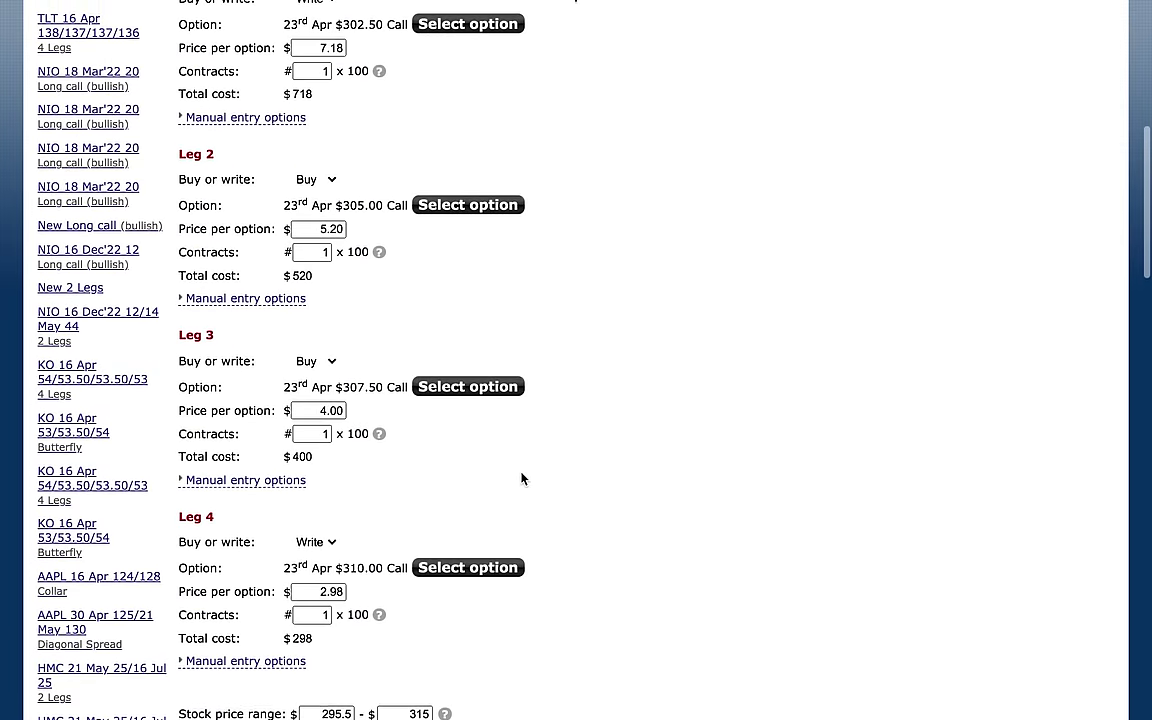
pyautogui.scroll(-7, 521, 479)
pyautogui.scroll(-5, 522, 470)
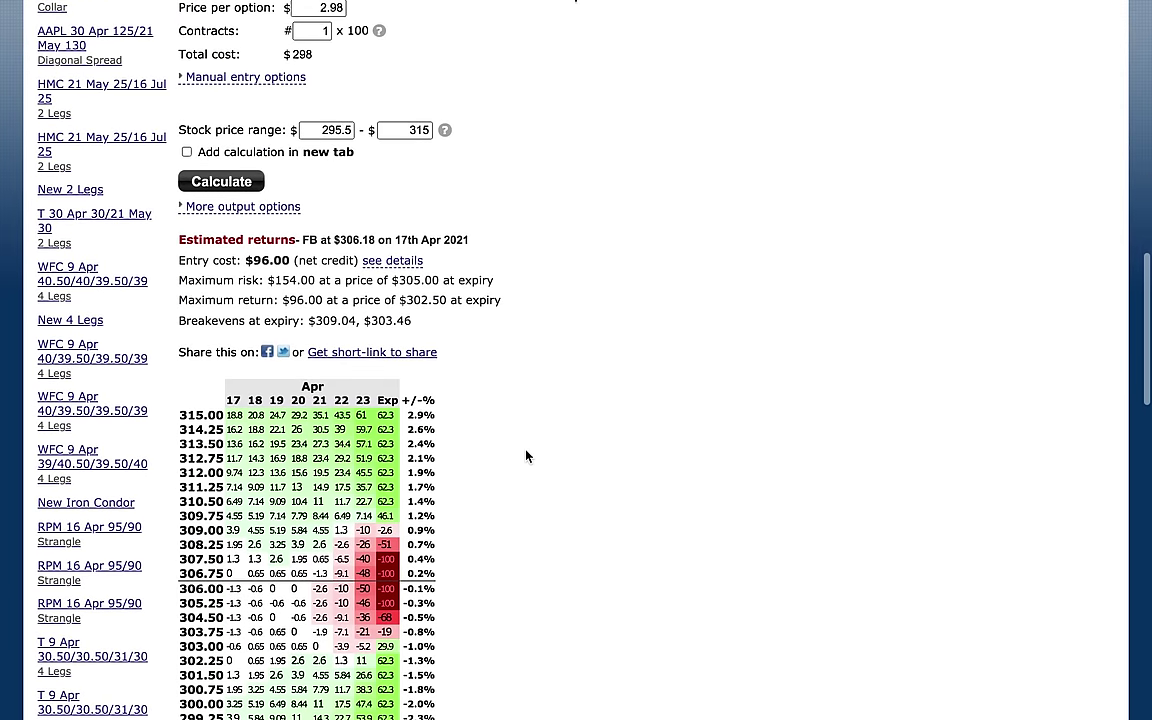
pyautogui.scroll(-1, 526, 456)
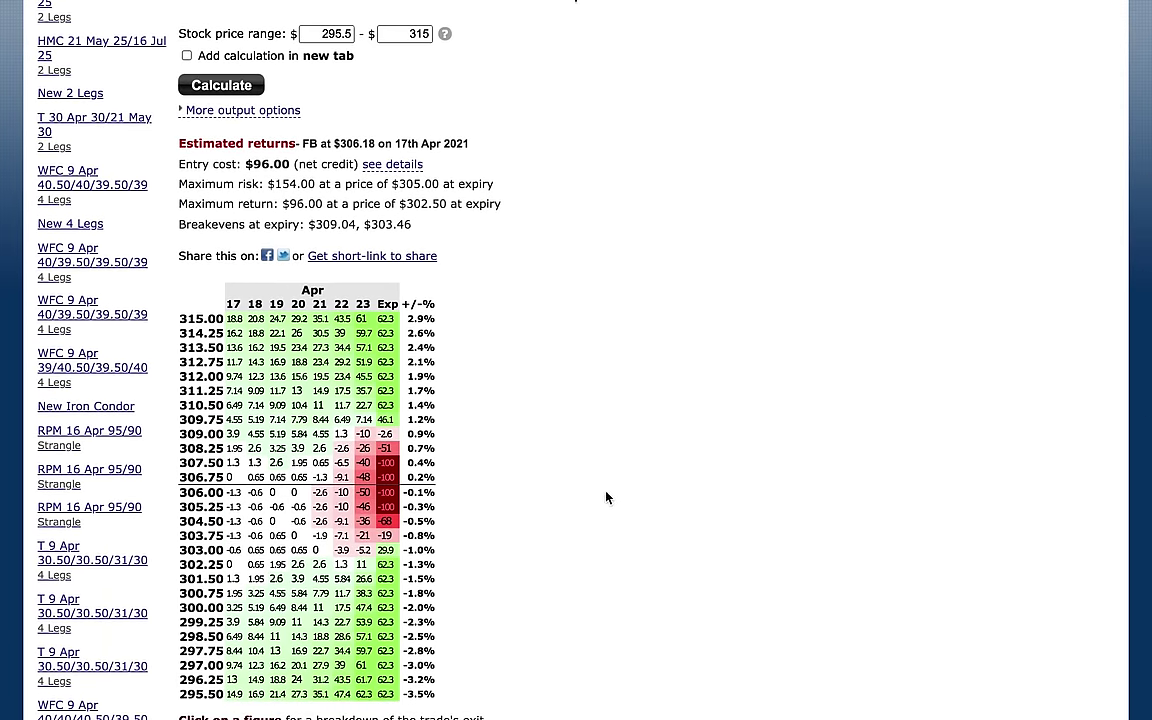